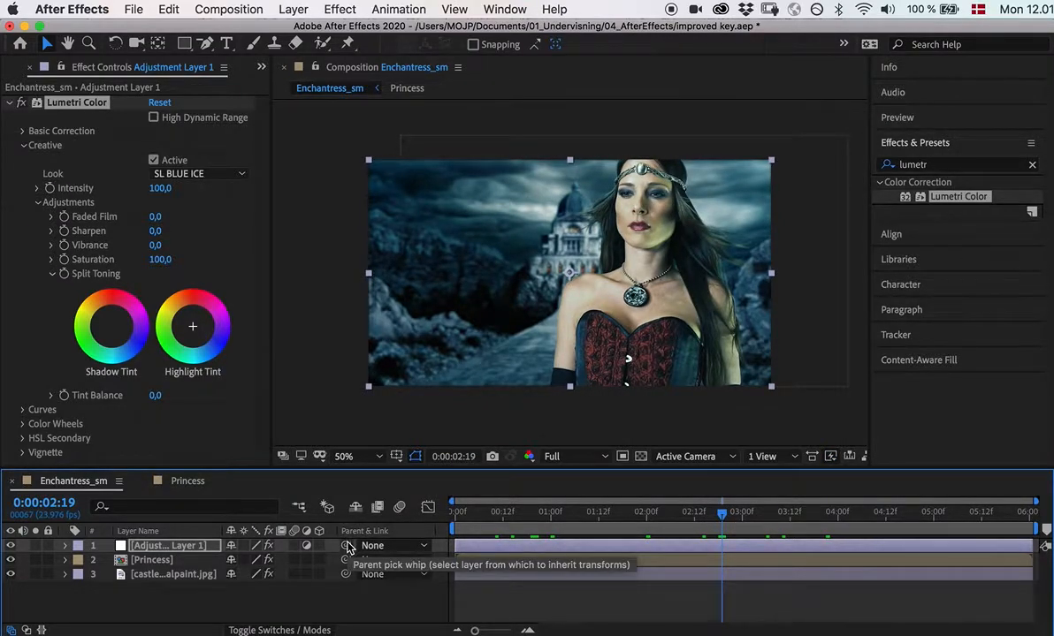
Step: Search the effects for "part" and select the CC Particle World effect
{"action": "left_click_drag", "start_coordinate": [722, 512], "coordinate": [695, 541]}
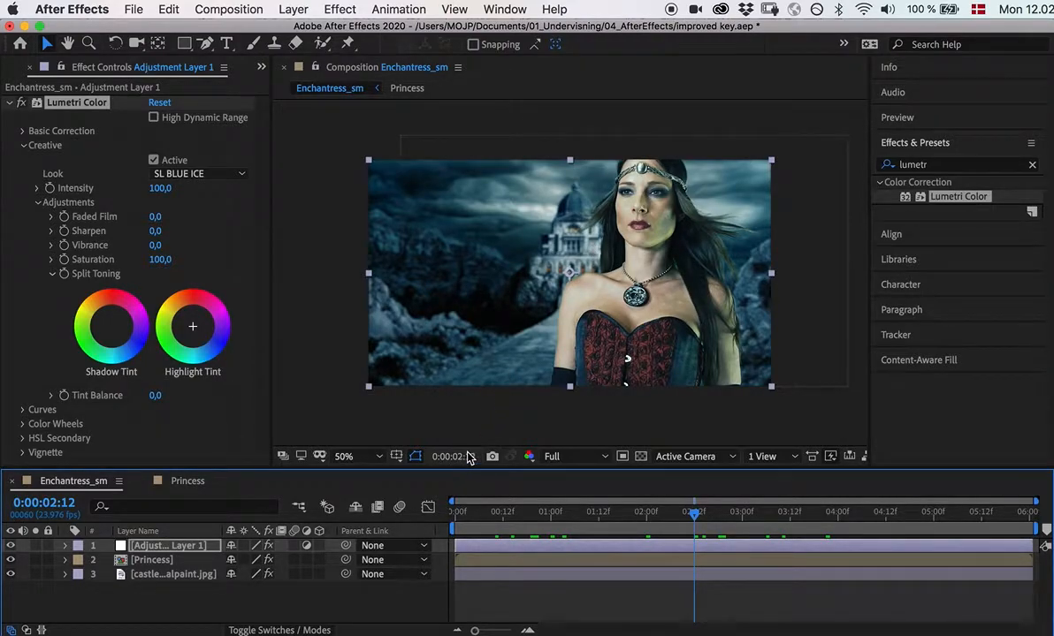
{"action": "left_click", "coordinate": [148, 564]}
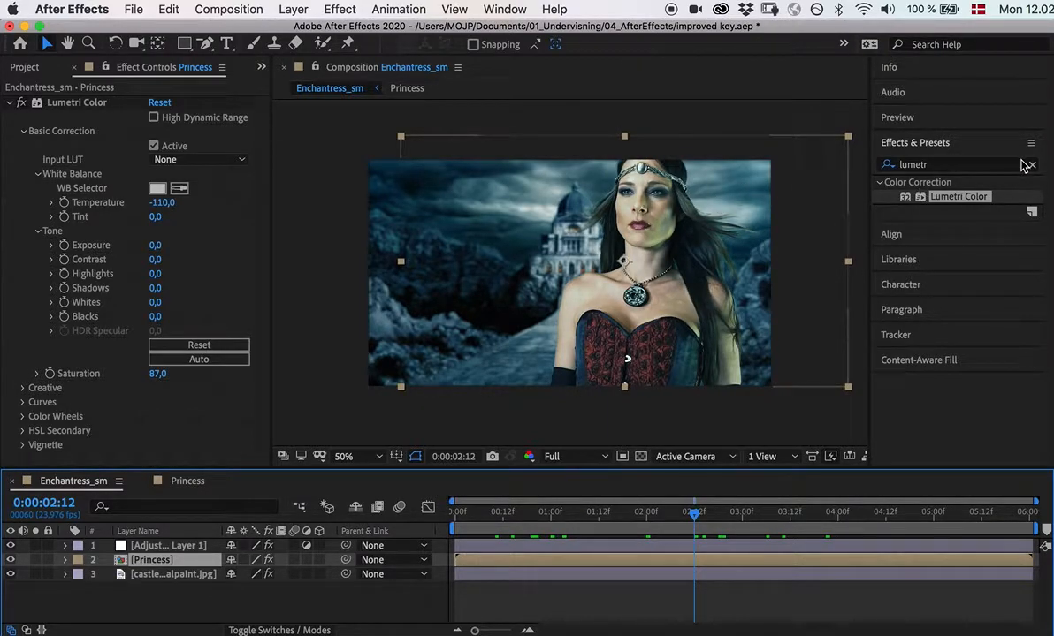
{"action": "left_click", "coordinate": [990, 164]}
{"action": "left_click", "coordinate": [1033, 165]}
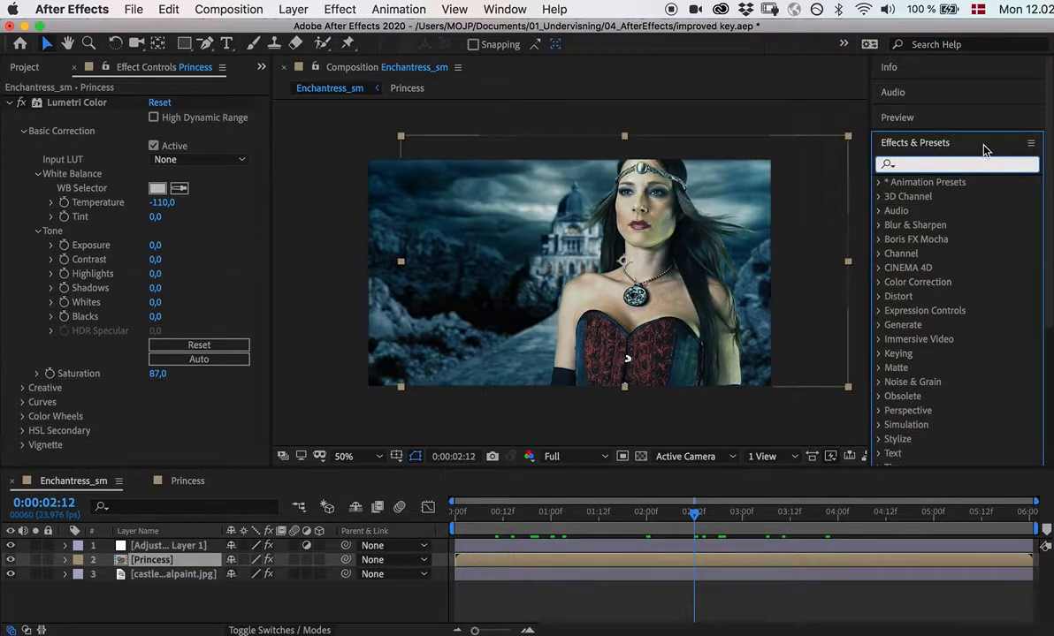
{"action": "type", "text": "part"}
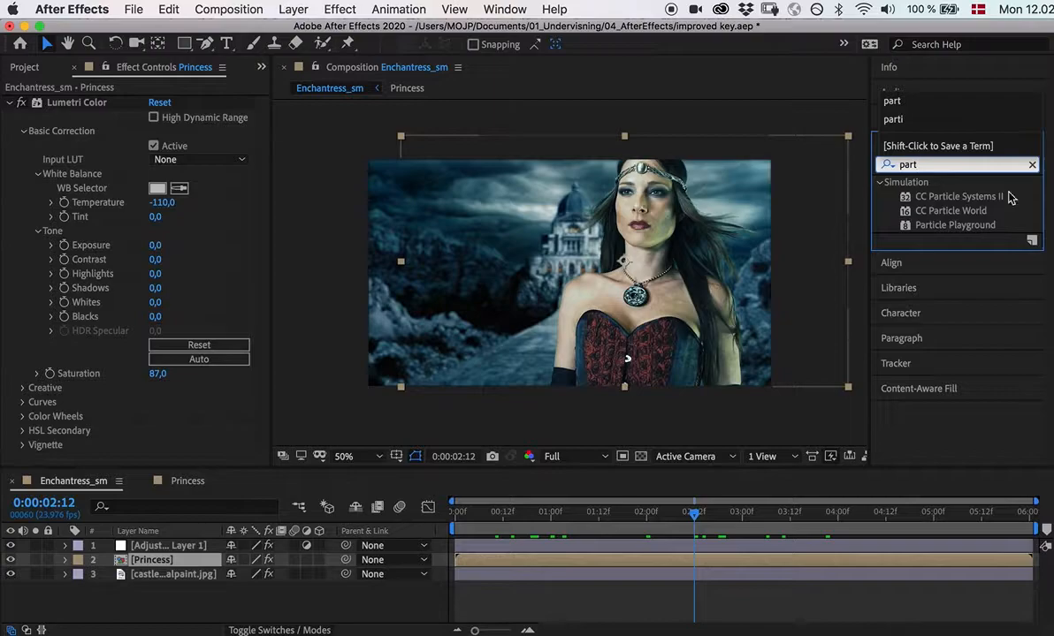
{"action": "left_click", "coordinate": [948, 212]}
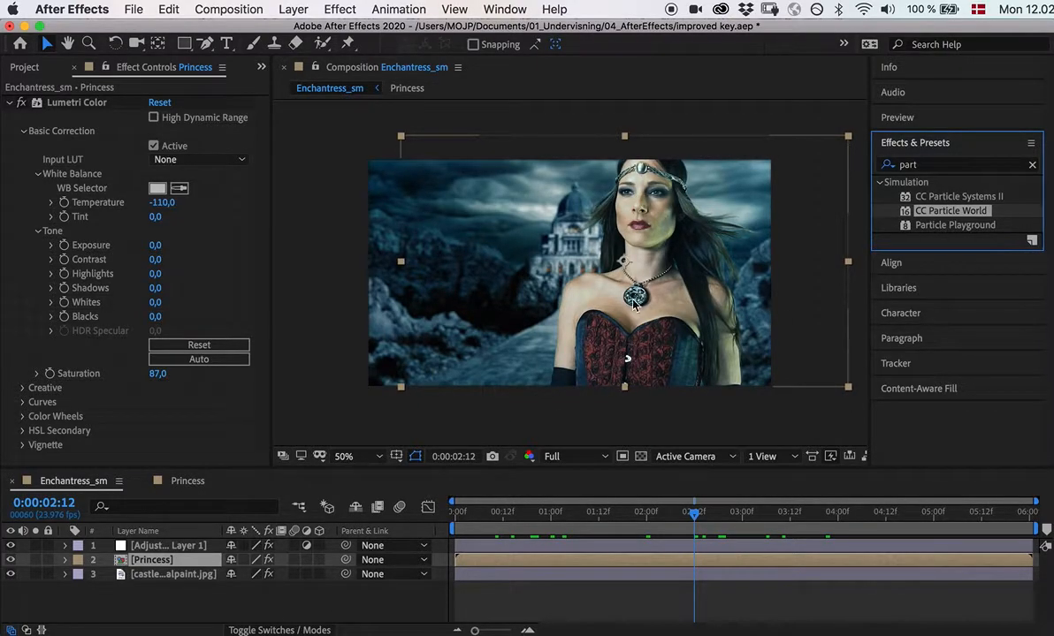
Step: Create a black solid layer of 1920 x 1080 px in the Enchantress_sm composition
{"action": "left_click", "coordinate": [293, 9]}
{"action": "left_click", "coordinate": [297, 10]}
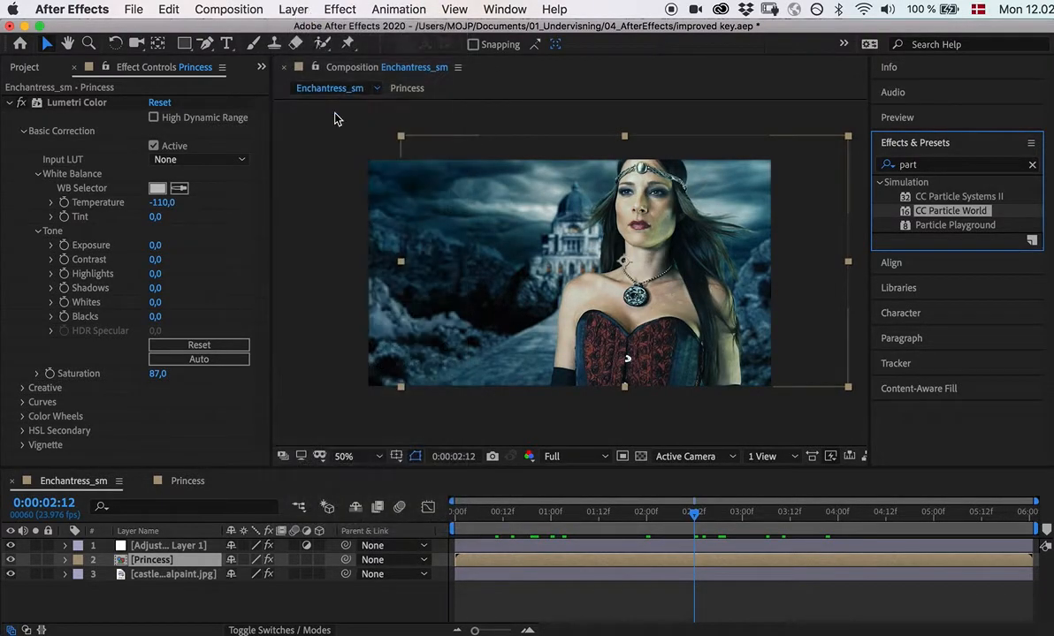
{"action": "left_click", "coordinate": [283, 600]}
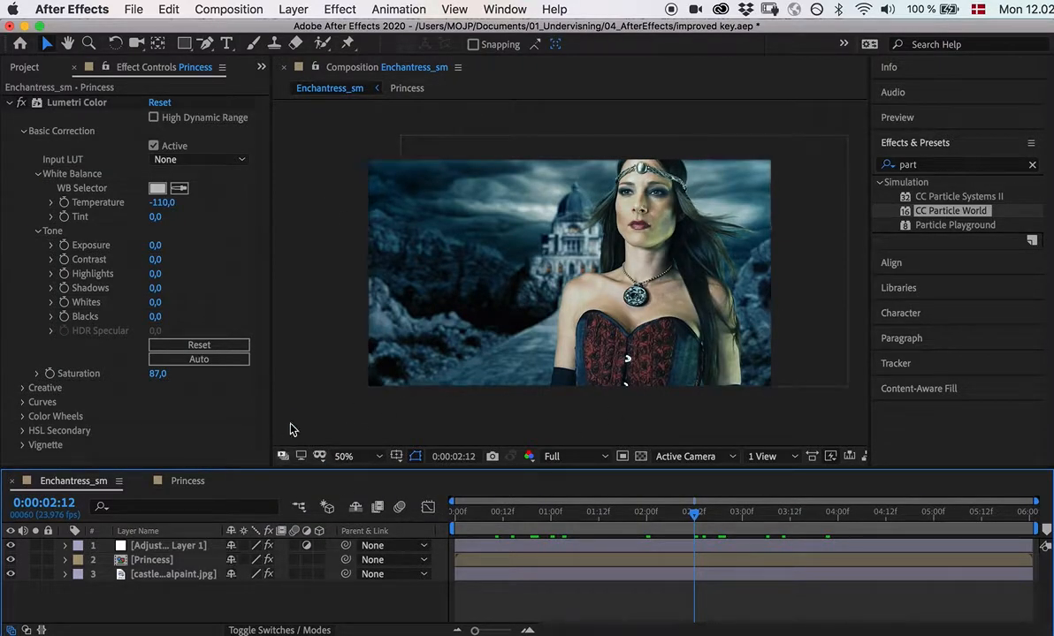
{"action": "left_click", "coordinate": [317, 305]}
{"action": "left_click", "coordinate": [245, 604]}
{"action": "left_click", "coordinate": [293, 10]}
{"action": "mouse_move", "coordinate": [297, 28]}
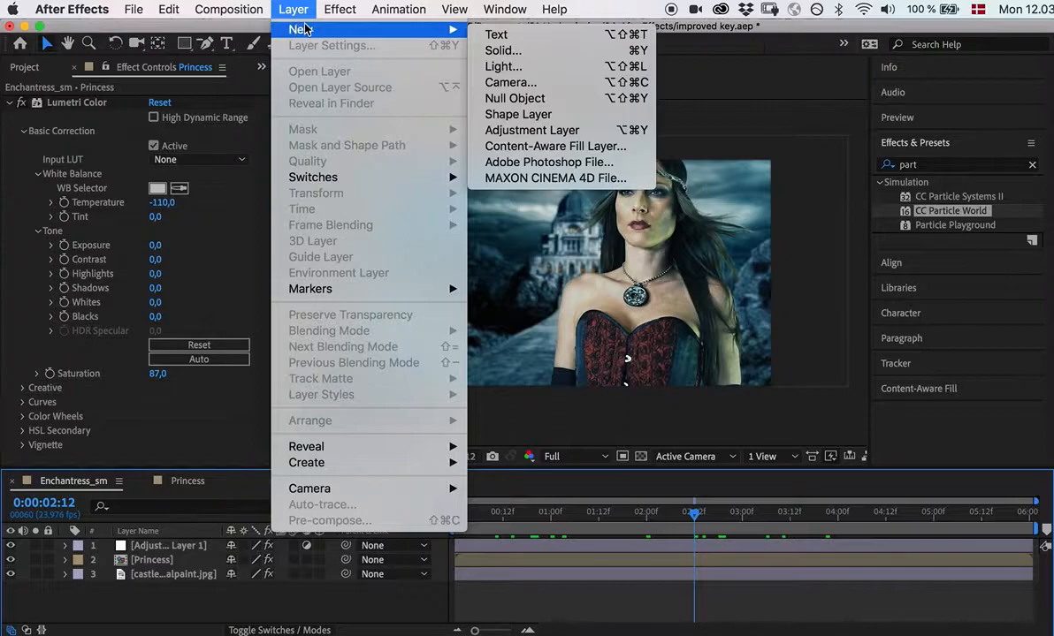
{"action": "left_click", "coordinate": [500, 51]}
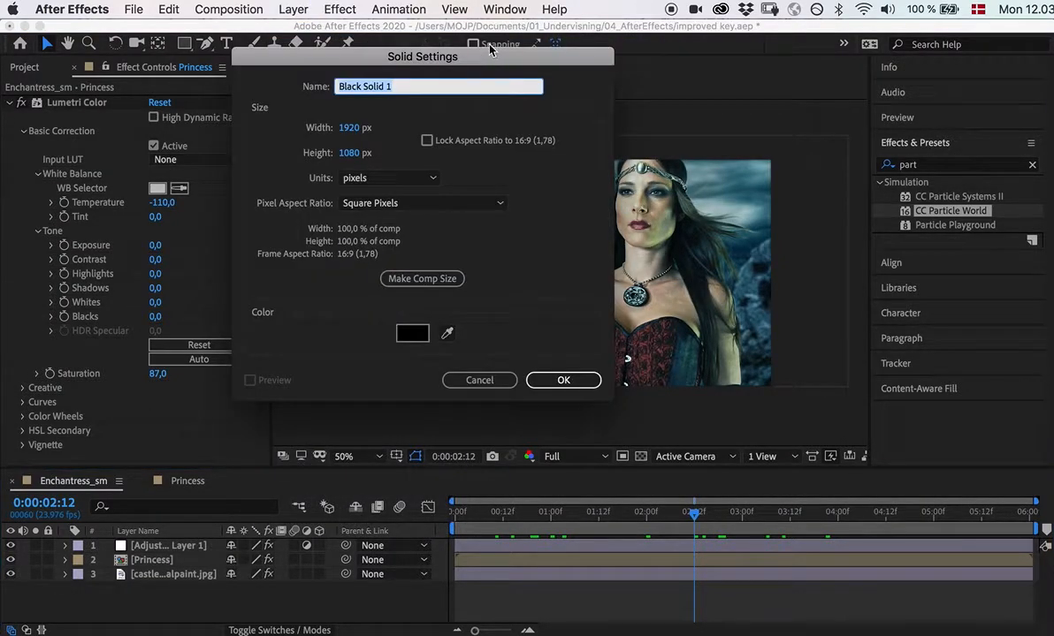
{"action": "left_click", "coordinate": [563, 380]}
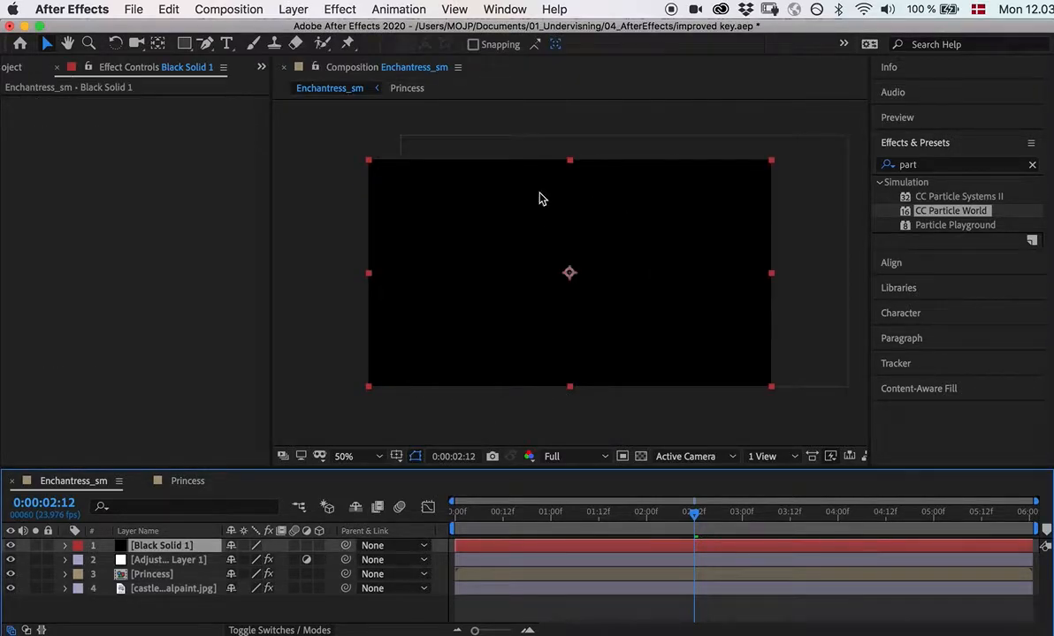
Step: Apply CC Particle World to the black solid and preview the default particles, moving the playhead to 0:00:01:18
{"action": "left_click_drag", "start_coordinate": [952, 211], "coordinate": [707, 306]}
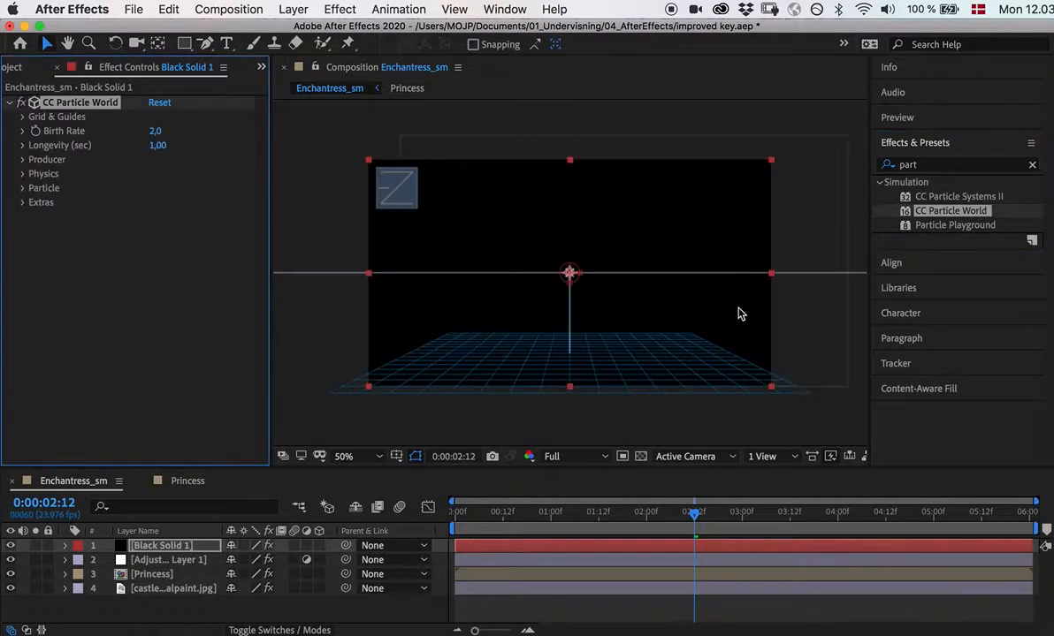
{"action": "key", "text": "space"}
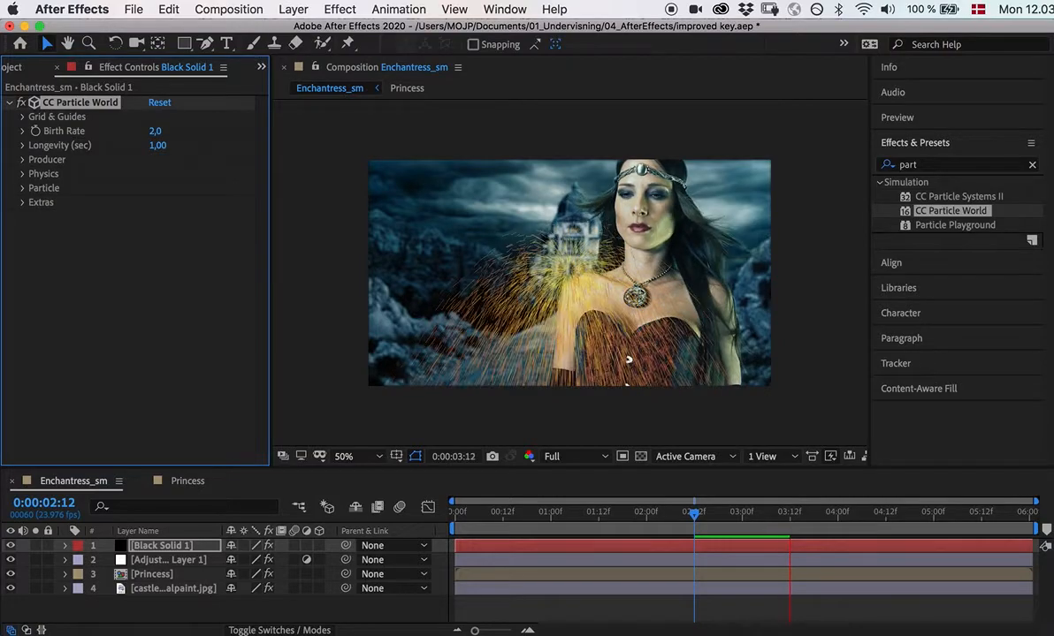
{"action": "key", "text": "space"}
{"action": "left_click_drag", "start_coordinate": [807, 517], "coordinate": [631, 527]}
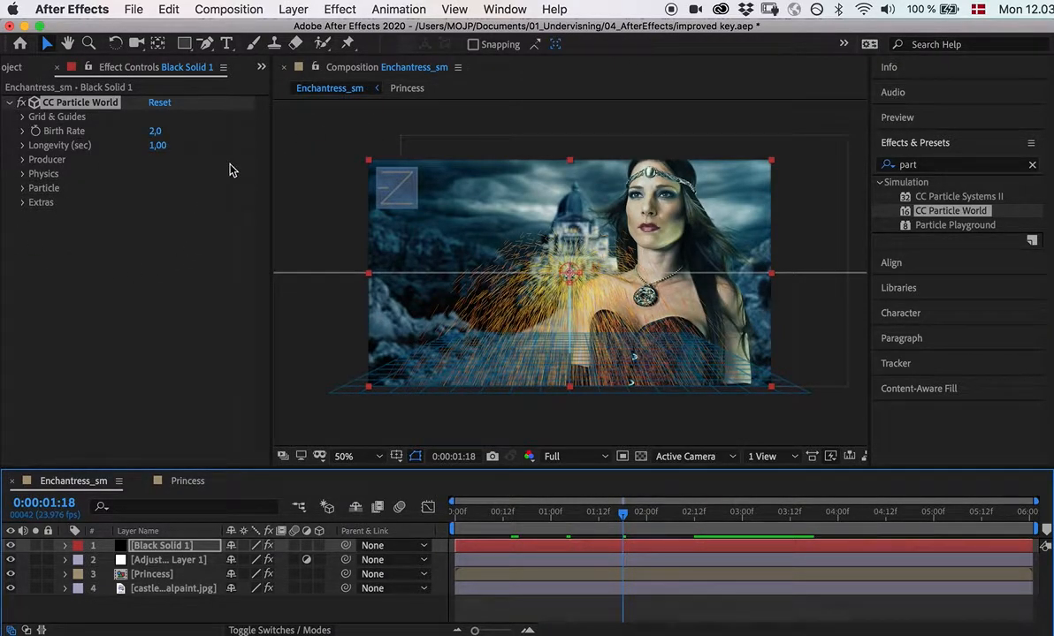
Step: Change the particle type of CC Particle World to Faded Sphere
{"action": "left_click", "coordinate": [23, 174]}
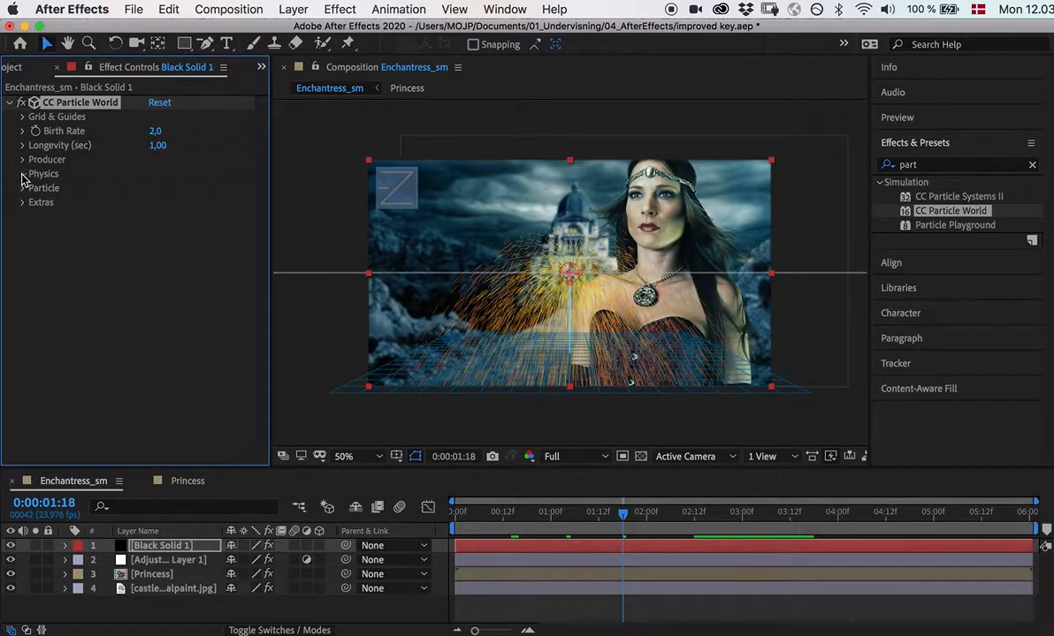
{"action": "left_click", "coordinate": [23, 175]}
{"action": "left_click", "coordinate": [22, 188]}
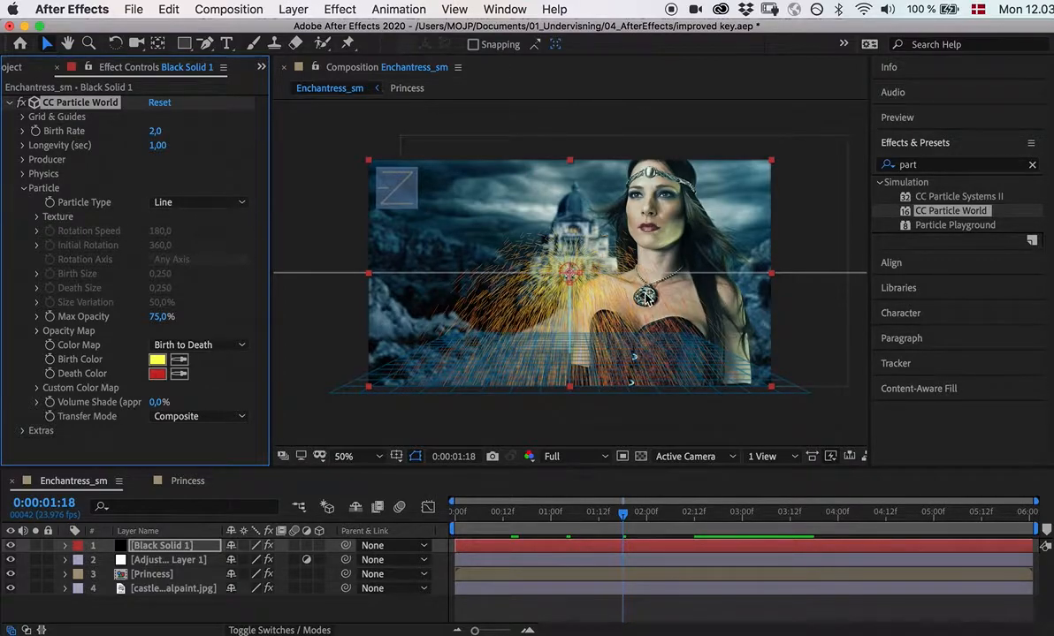
{"action": "left_click", "coordinate": [213, 203]}
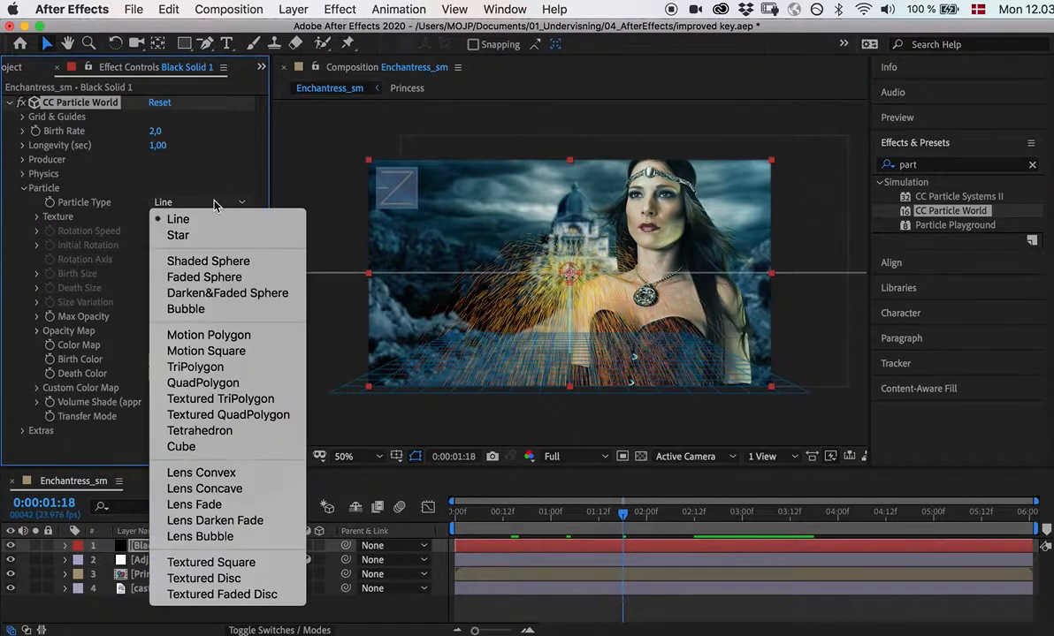
{"action": "left_click", "coordinate": [190, 277]}
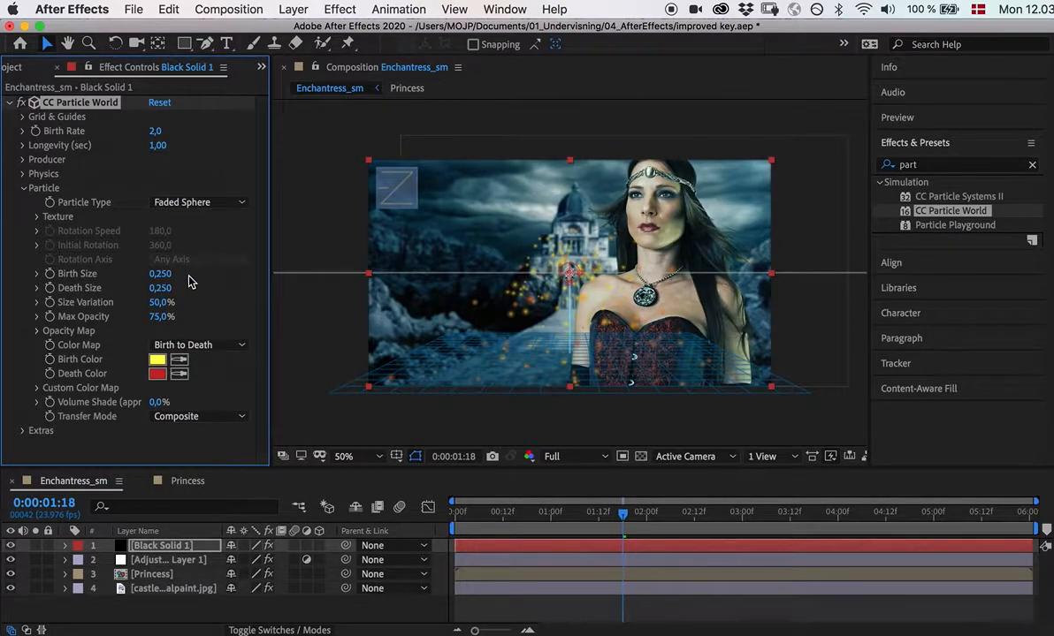
Step: Set the particles' death color to light pink, FBBEF7
{"action": "left_click", "coordinate": [156, 373]}
{"action": "mouse_move", "coordinate": [124, 114]}
{"action": "left_mouse_down"}
{"action": "mouse_move", "coordinate": [33, 90]}
{"action": "mouse_move", "coordinate": [34, 104]}
{"action": "left_mouse_up"}
{"action": "left_click", "coordinate": [247, 138]}
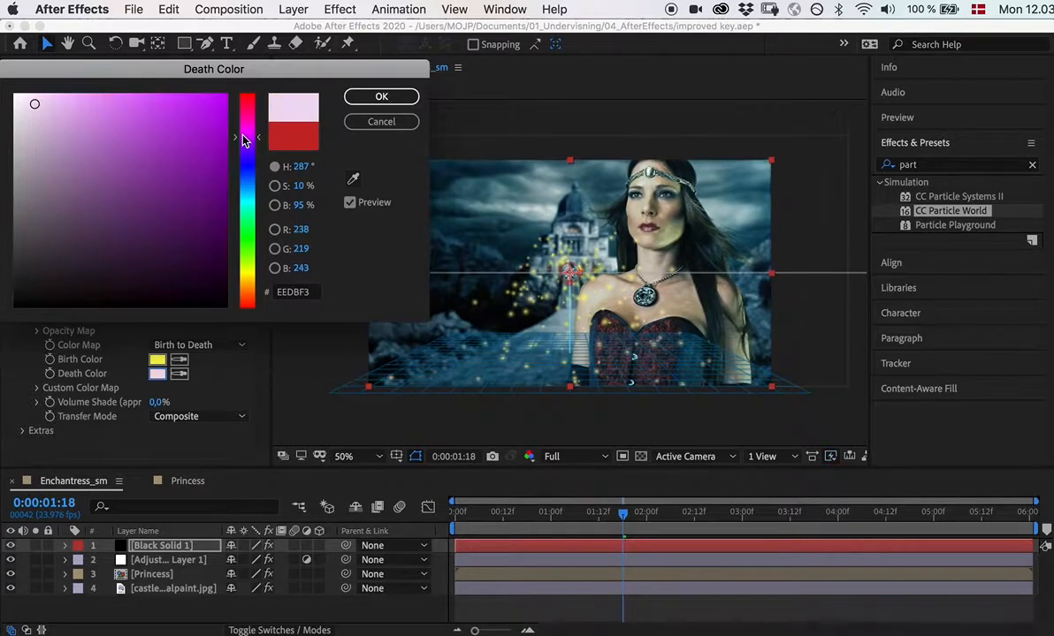
{"action": "left_click_drag", "start_coordinate": [81, 120], "coordinate": [36, 106]}
{"action": "left_click", "coordinate": [247, 126]}
{"action": "left_click", "coordinate": [197, 159]}
{"action": "mouse_move", "coordinate": [201, 175]}
{"action": "left_mouse_down"}
{"action": "mouse_move", "coordinate": [57, 93]}
{"action": "mouse_move", "coordinate": [65, 97]}
{"action": "left_mouse_up"}
{"action": "left_click", "coordinate": [382, 99]}
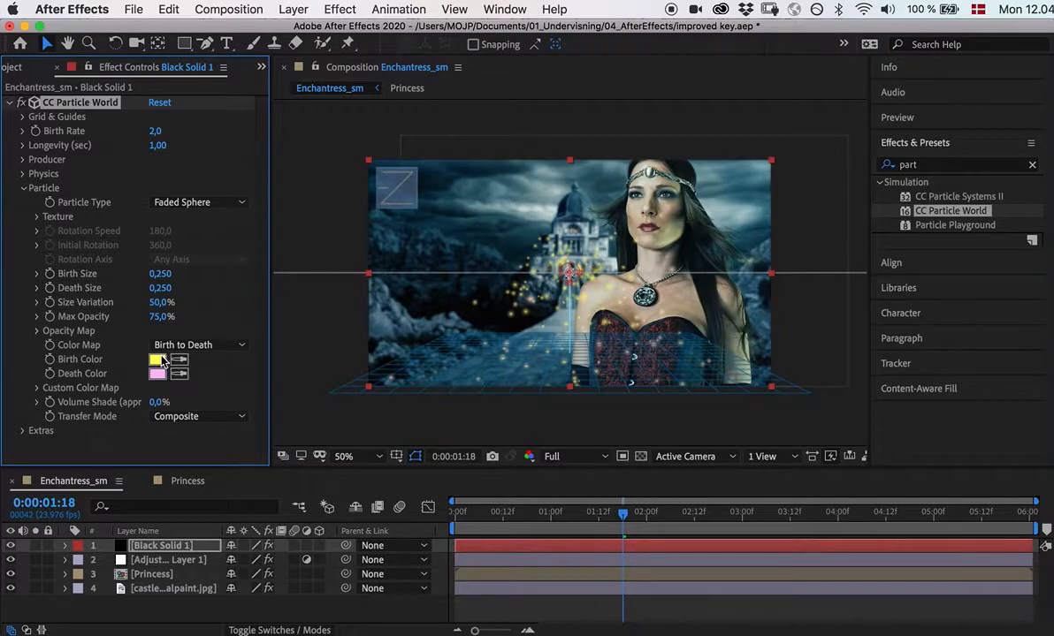
Step: Set the particles' birth color to medium grey, 767676
{"action": "left_click", "coordinate": [157, 362]}
{"action": "mouse_move", "coordinate": [126, 159]}
{"action": "left_mouse_down"}
{"action": "mouse_move", "coordinate": [7, 171]}
{"action": "mouse_move", "coordinate": [9, 198]}
{"action": "mouse_move", "coordinate": [11, 142]}
{"action": "mouse_move", "coordinate": [11, 230]}
{"action": "mouse_move", "coordinate": [10, 206]}
{"action": "left_mouse_up"}
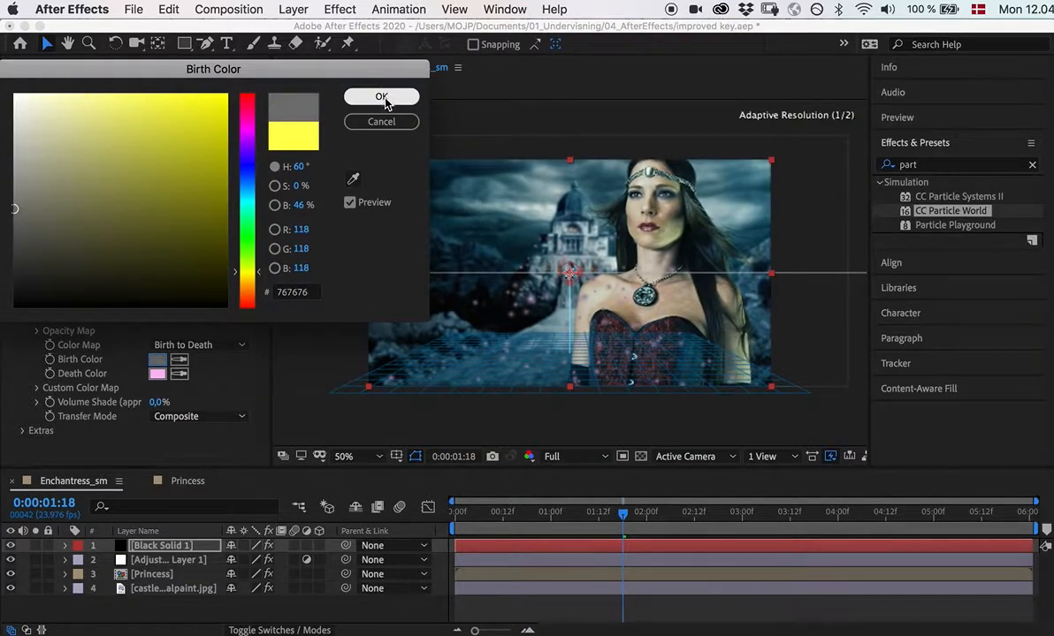
{"action": "left_click", "coordinate": [381, 96]}
Step: Set the particles' birth size to 1,030 and death size to 1,000, and preview the animation from the start
{"action": "left_click_drag", "start_coordinate": [623, 513], "coordinate": [573, 530]}
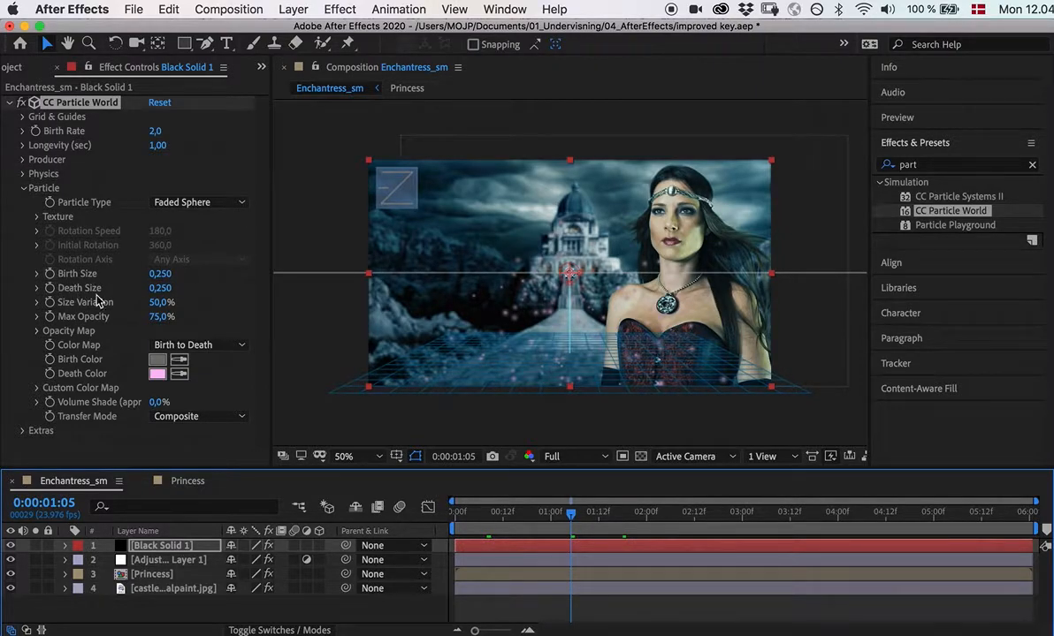
{"action": "left_click_drag", "start_coordinate": [169, 275], "coordinate": [216, 290]}
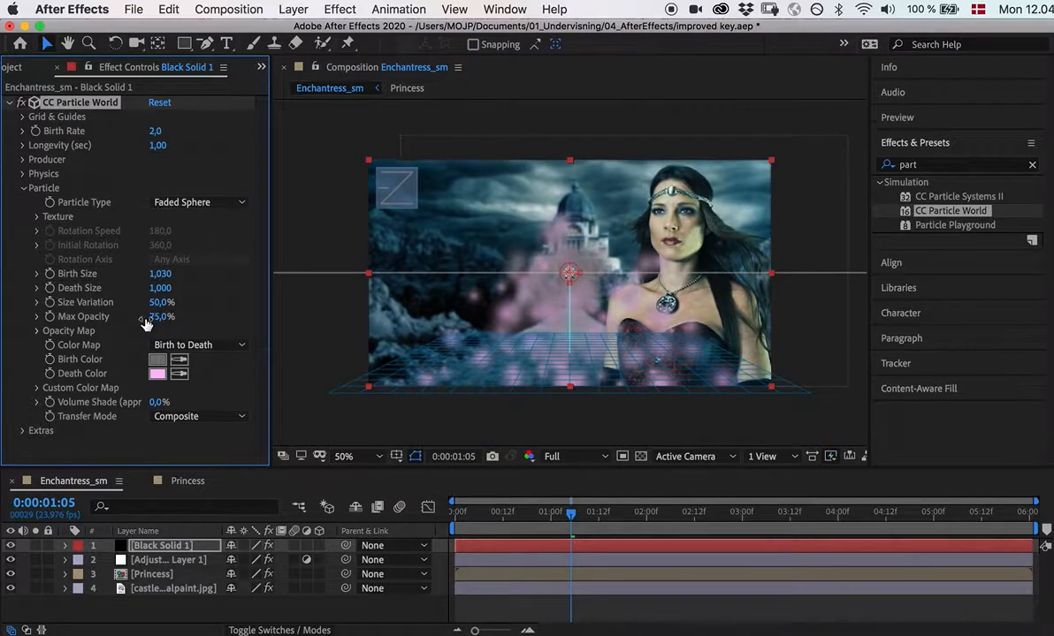
{"action": "left_click", "coordinate": [534, 477]}
{"action": "key", "text": "Home"}
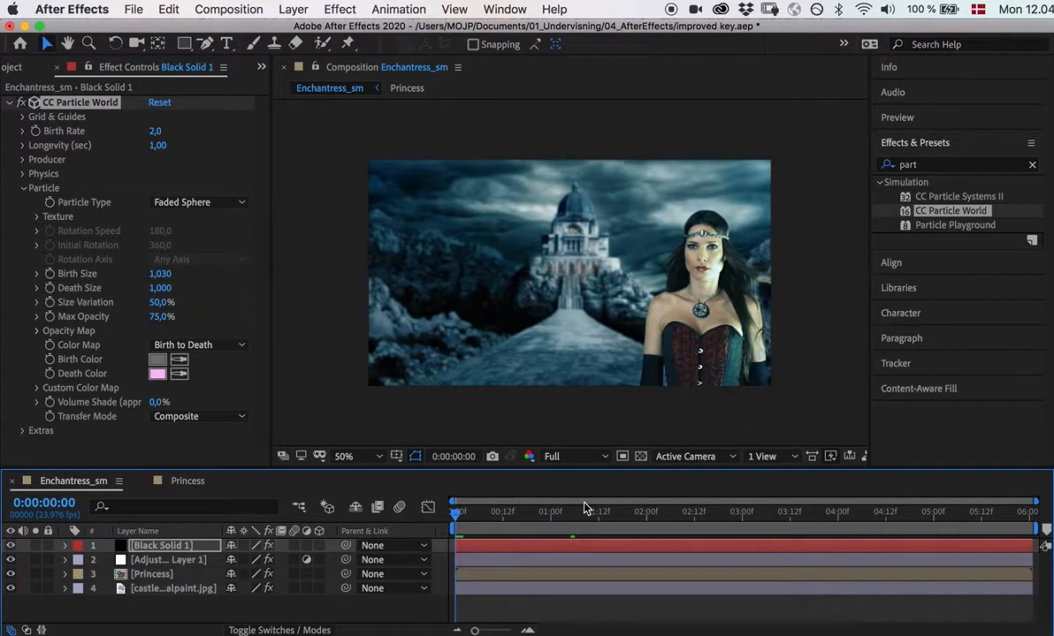
{"action": "key", "text": "space"}
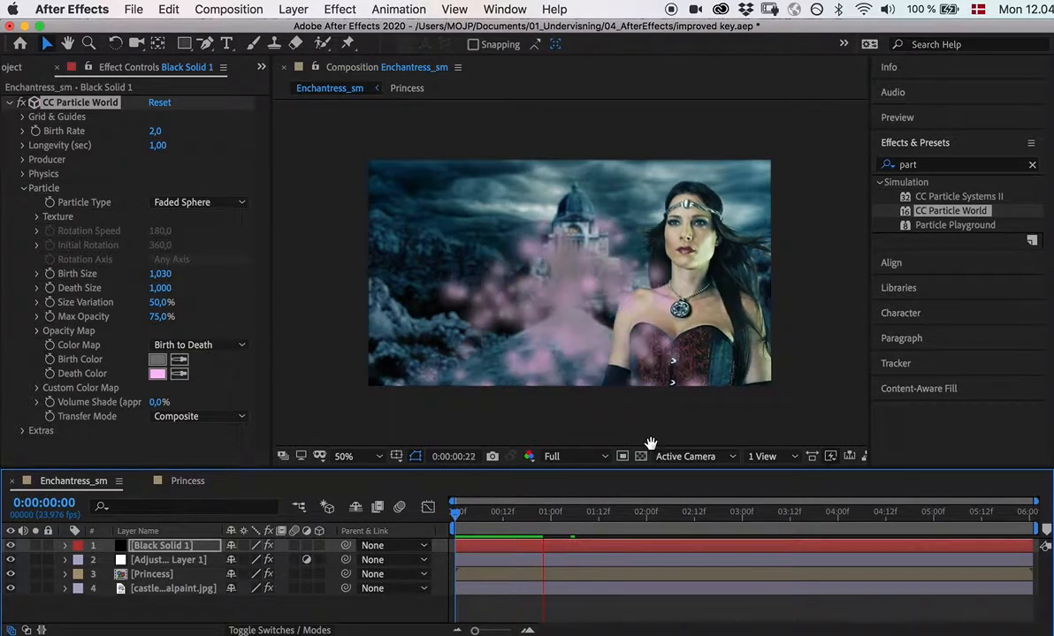
{"action": "key", "text": "space"}
Step: Change the particles' death color to near white
{"action": "left_click", "coordinate": [158, 374]}
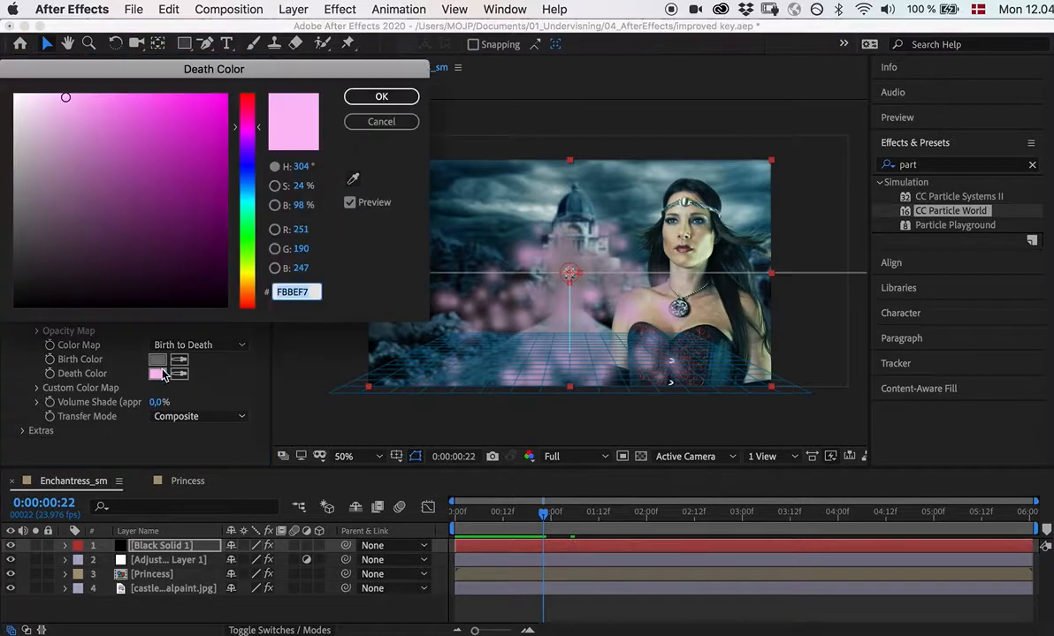
{"action": "left_click", "coordinate": [19, 95]}
{"action": "left_click", "coordinate": [382, 97]}
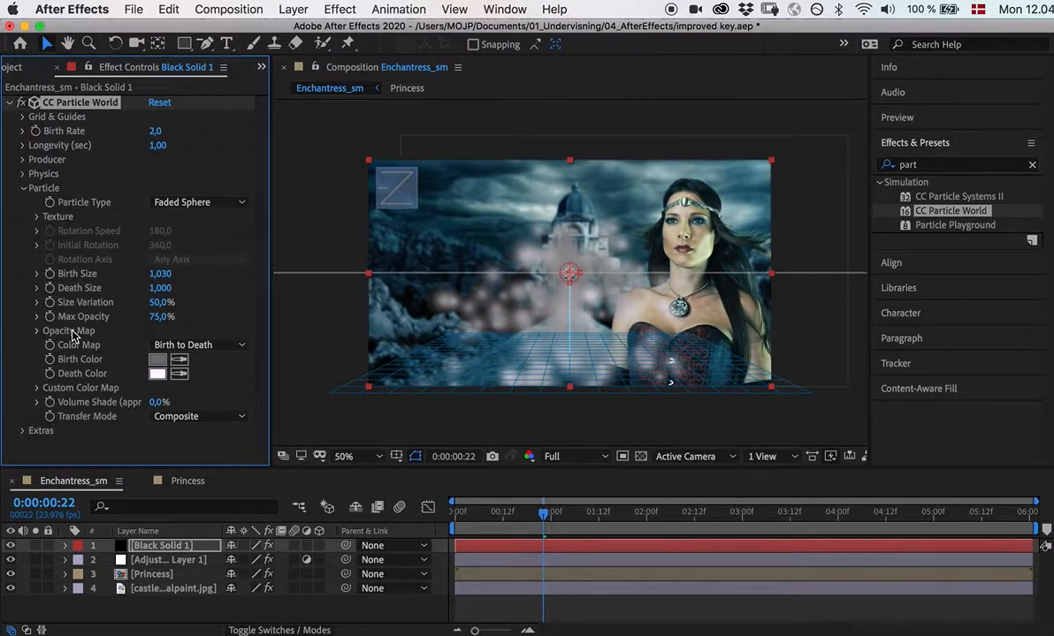
Step: Set the particle physics velocity to 0 and preview the result
{"action": "left_click", "coordinate": [24, 189]}
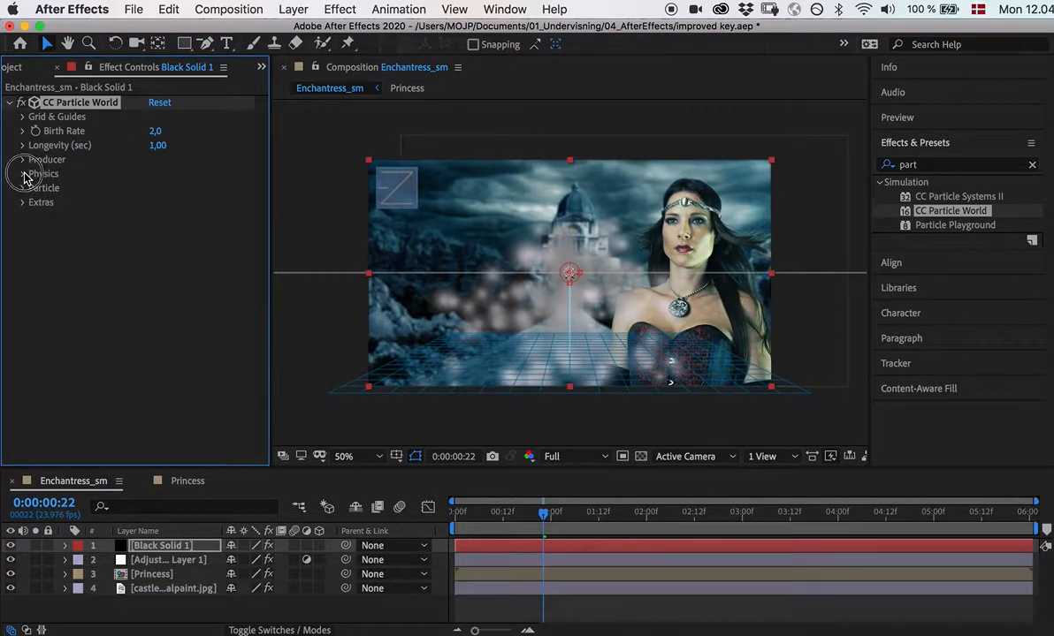
{"action": "left_click", "coordinate": [24, 175]}
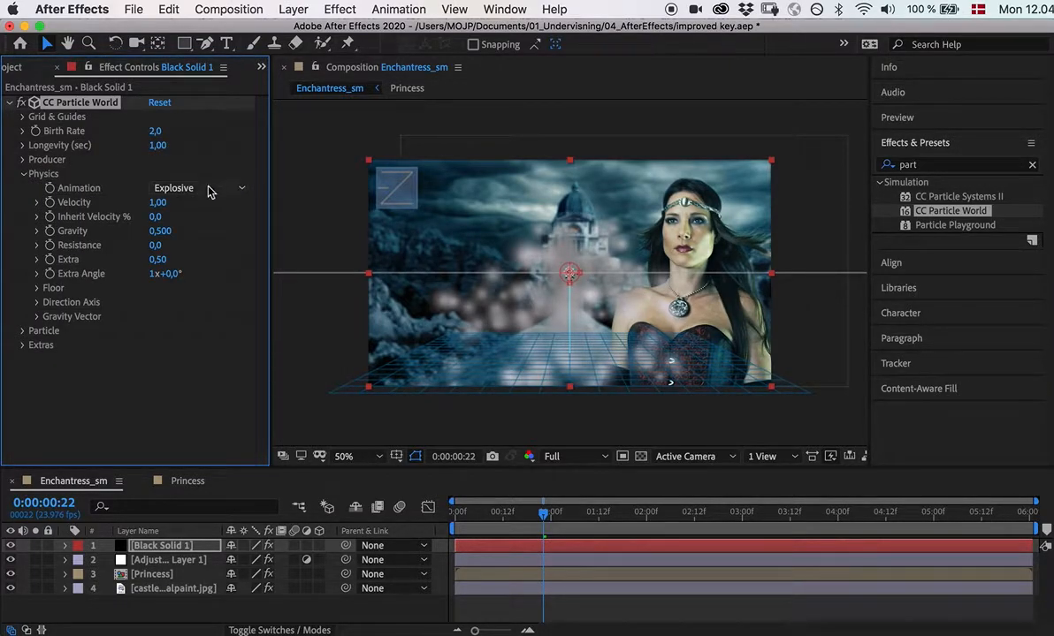
{"action": "left_click", "coordinate": [159, 203]}
{"action": "type", "text": "0"}
{"action": "key", "text": "Return"}
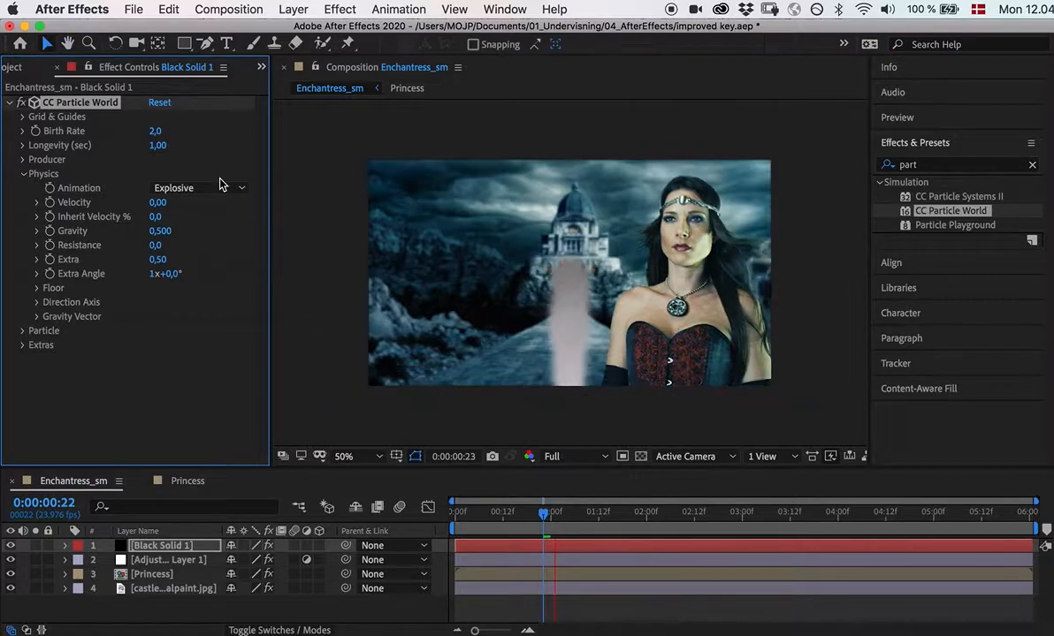
{"action": "key", "text": "space"}
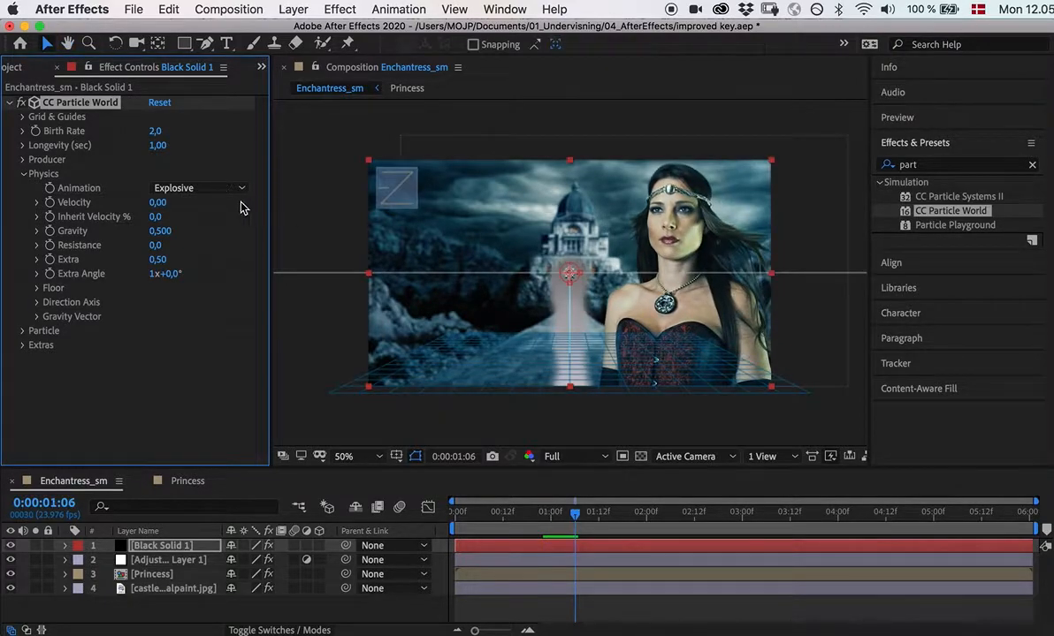
Step: Lower the particle gravity to -0,010 and preview the motion up to 0:00:02:06
{"action": "left_click_drag", "start_coordinate": [160, 231], "coordinate": [125, 236]}
{"action": "key", "text": "space"}
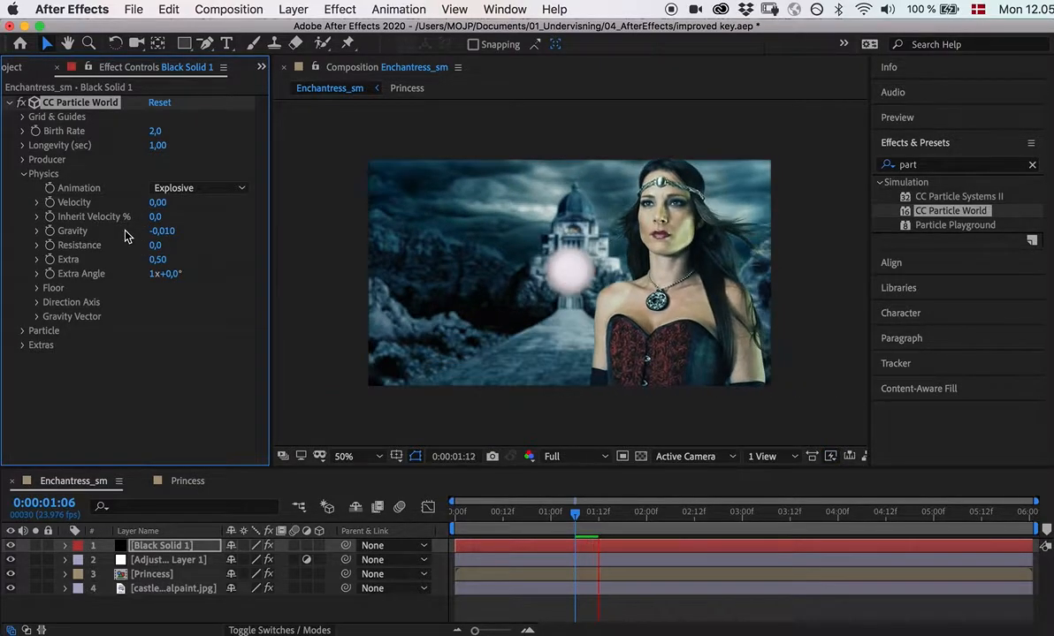
{"action": "left_click", "coordinate": [163, 230]}
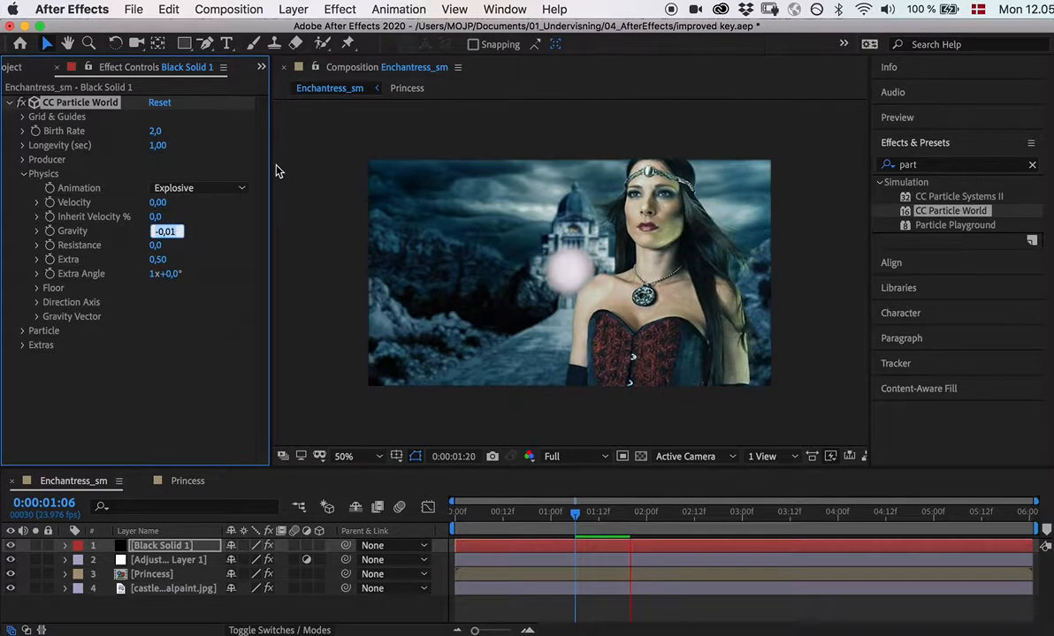
{"action": "left_click", "coordinate": [199, 225]}
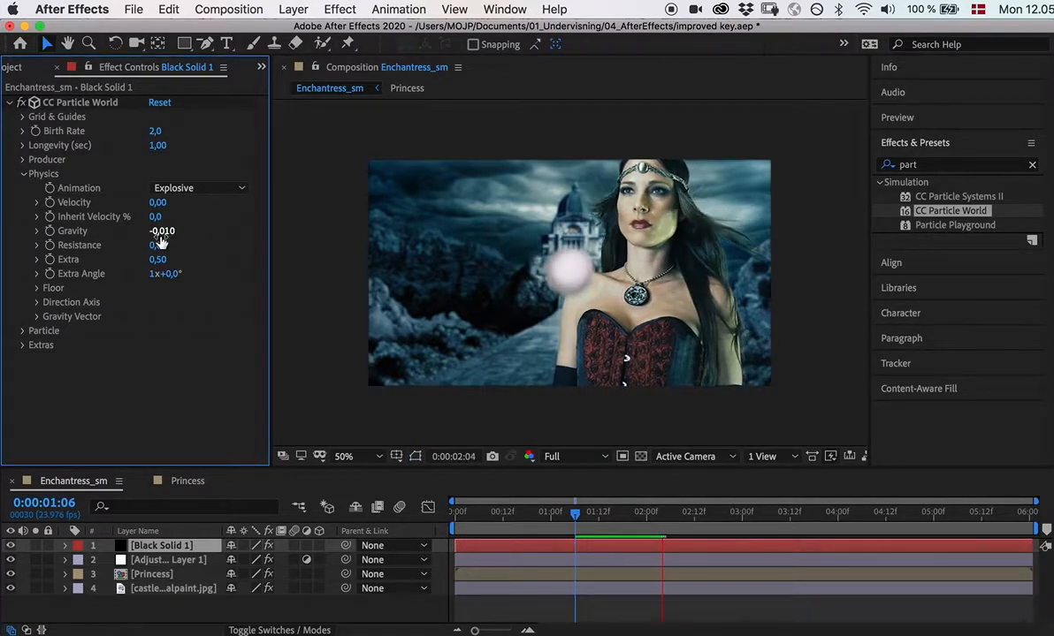
{"action": "key", "text": "space"}
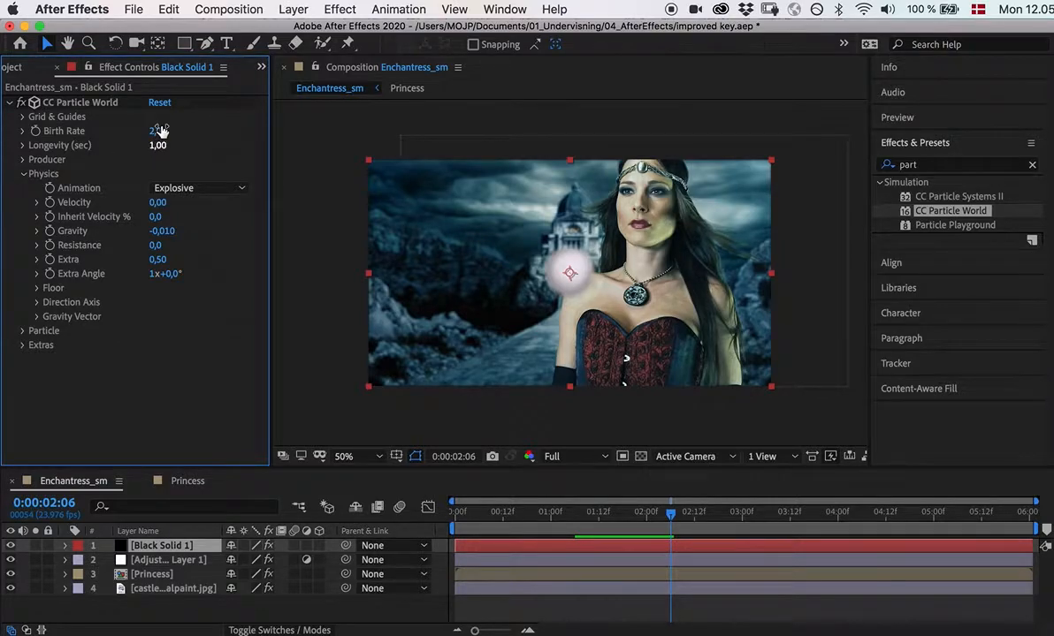
Step: Set the particle longevity to 3,05 seconds and the birth rate to 0,3, and preview the animation
{"action": "left_click_drag", "start_coordinate": [156, 147], "coordinate": [341, 161]}
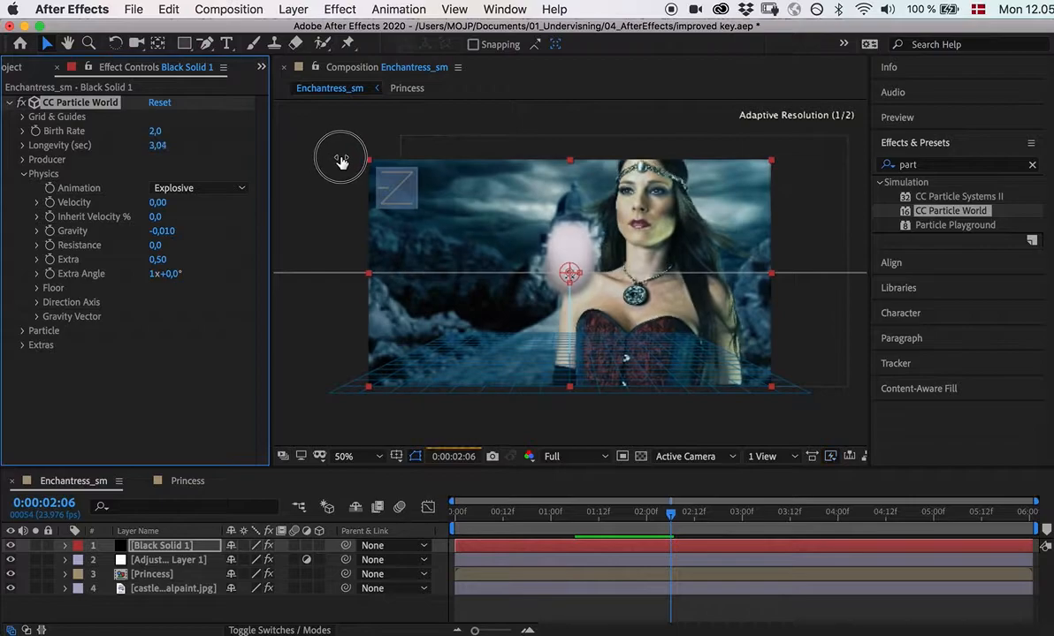
{"action": "left_click_drag", "start_coordinate": [156, 133], "coordinate": [144, 135]}
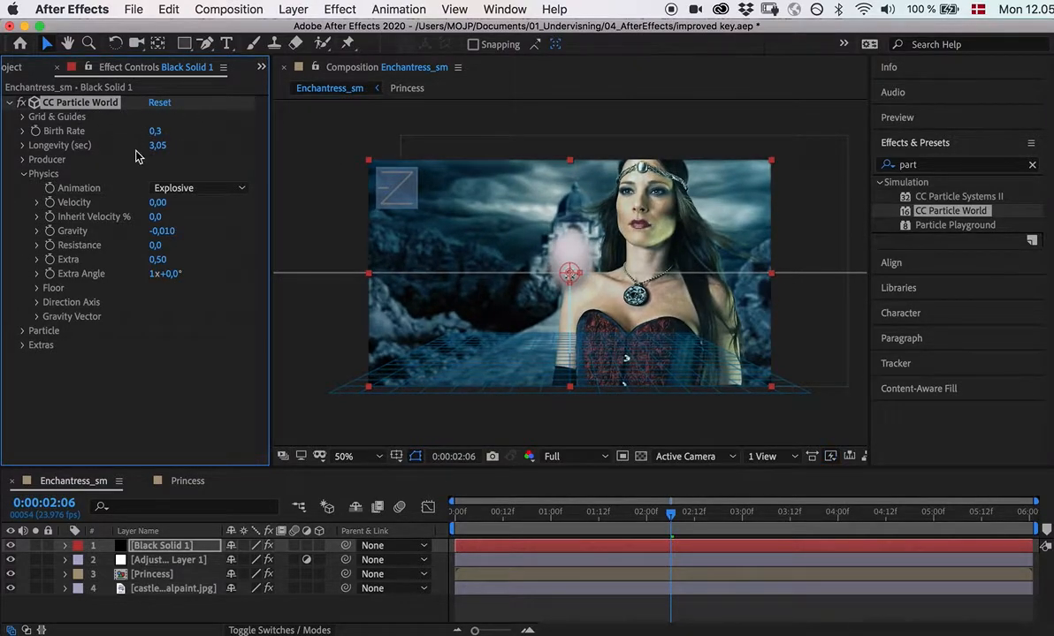
{"action": "key", "text": "space"}
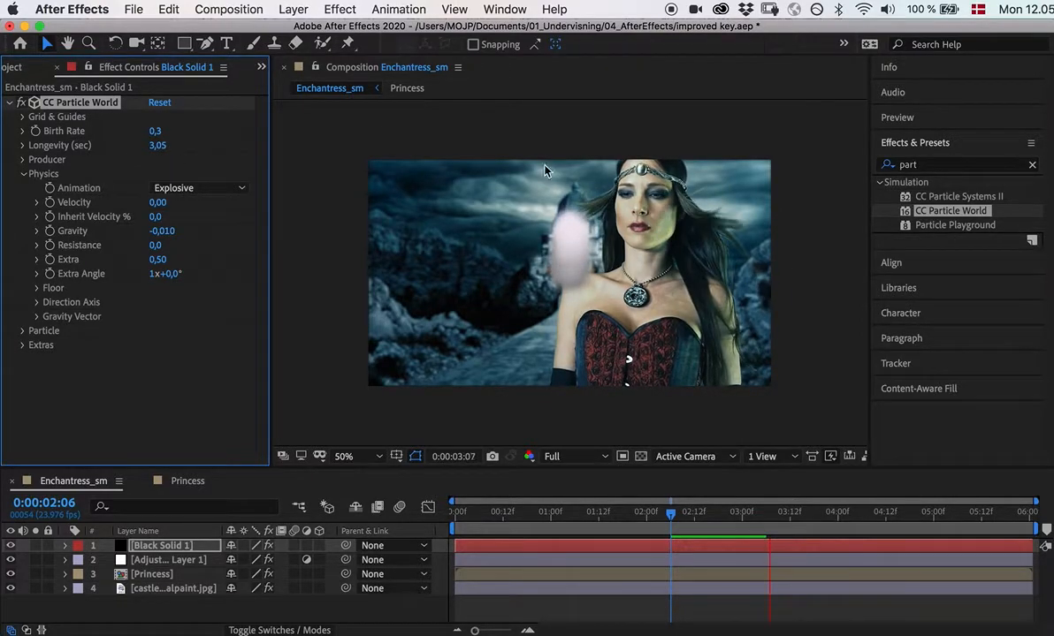
{"action": "key", "text": "space"}
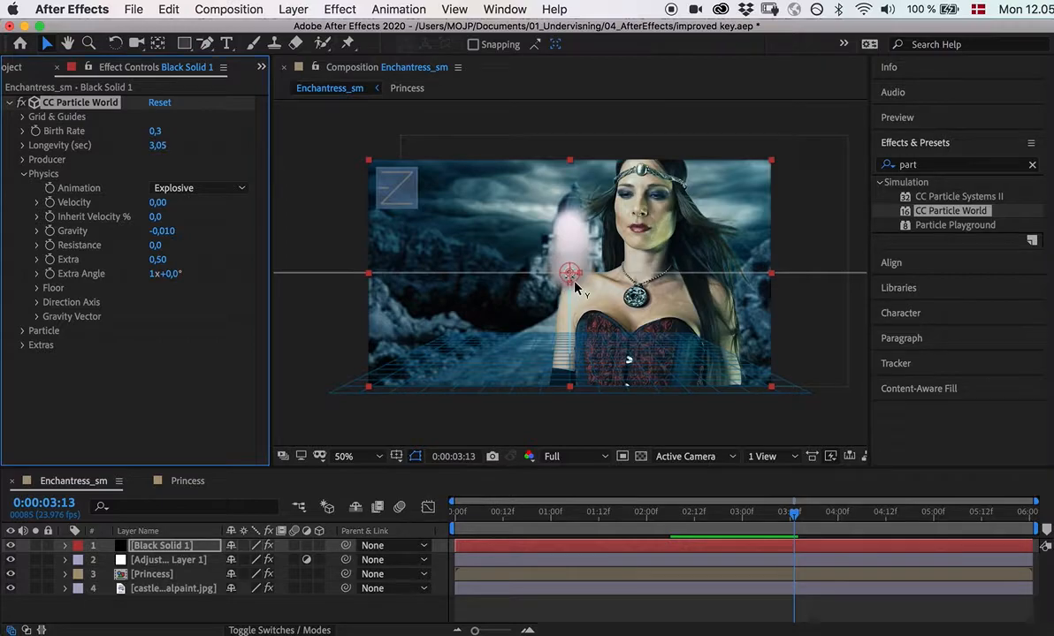
Step: Stretch the particle producer horizontally past both sides of the frame, and preview it with the birth rate set to 1,5
{"action": "left_click_drag", "start_coordinate": [578, 277], "coordinate": [812, 298]}
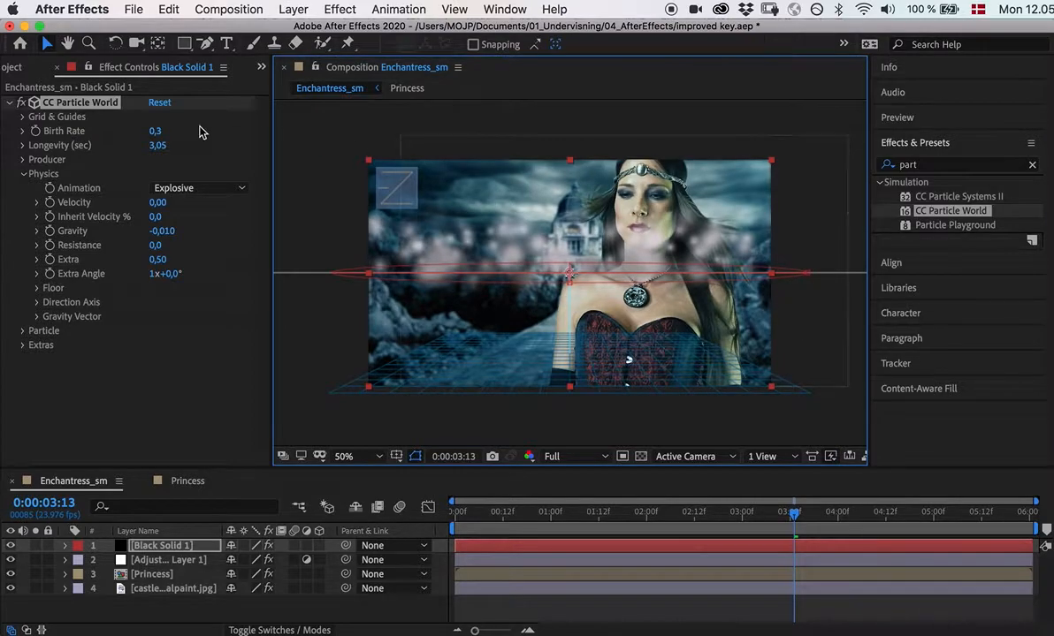
{"action": "left_click", "coordinate": [160, 132]}
{"action": "left_click_drag", "start_coordinate": [163, 132], "coordinate": [168, 132]}
{"action": "key", "text": "space"}
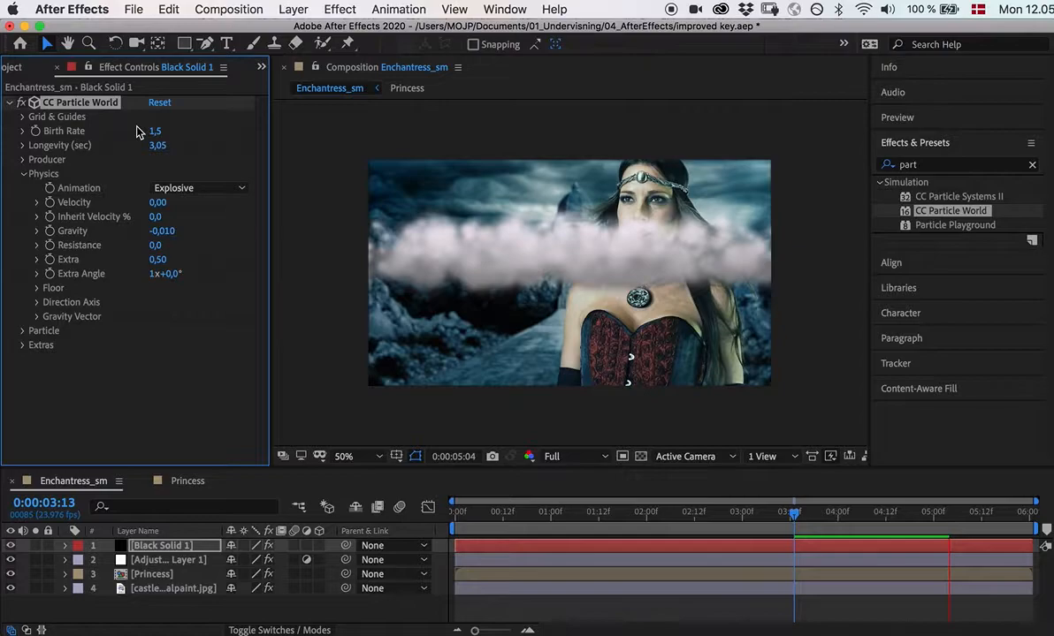
{"action": "key", "text": "space"}
{"action": "left_click_drag", "start_coordinate": [955, 508], "coordinate": [782, 544]}
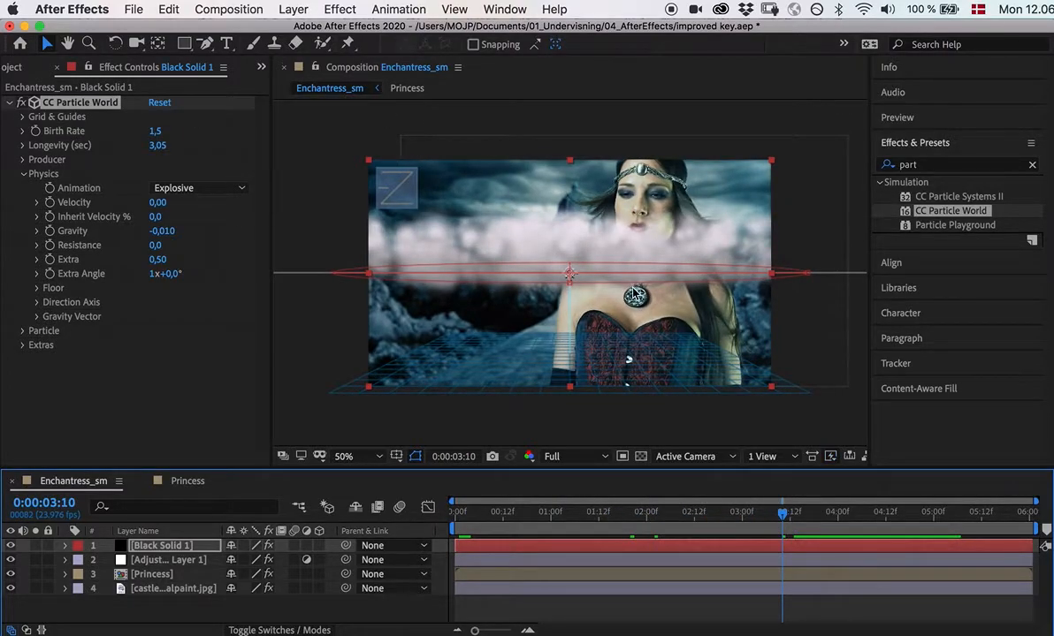
Step: Move the particle producer down to the bottom edge of the frame and preview the animation
{"action": "left_click_drag", "start_coordinate": [569, 276], "coordinate": [563, 390]}
{"action": "key", "text": "space"}
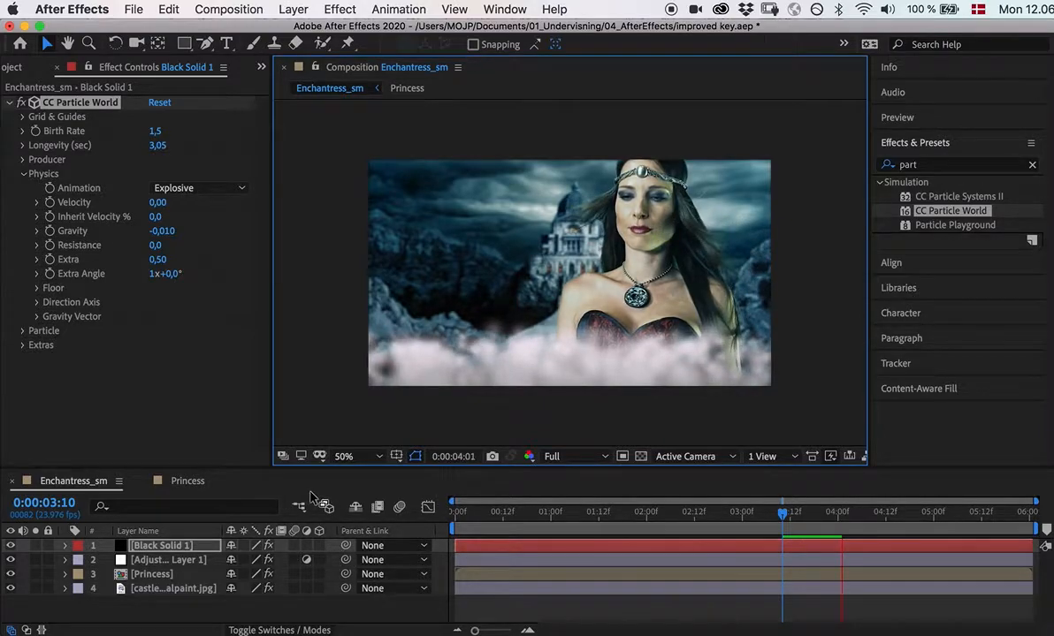
{"action": "key", "text": "space"}
Step: Rename the Black Solid 1 layer to Fog and place it between the Princess and castle layers, previewing the result
{"action": "left_click", "coordinate": [146, 547]}
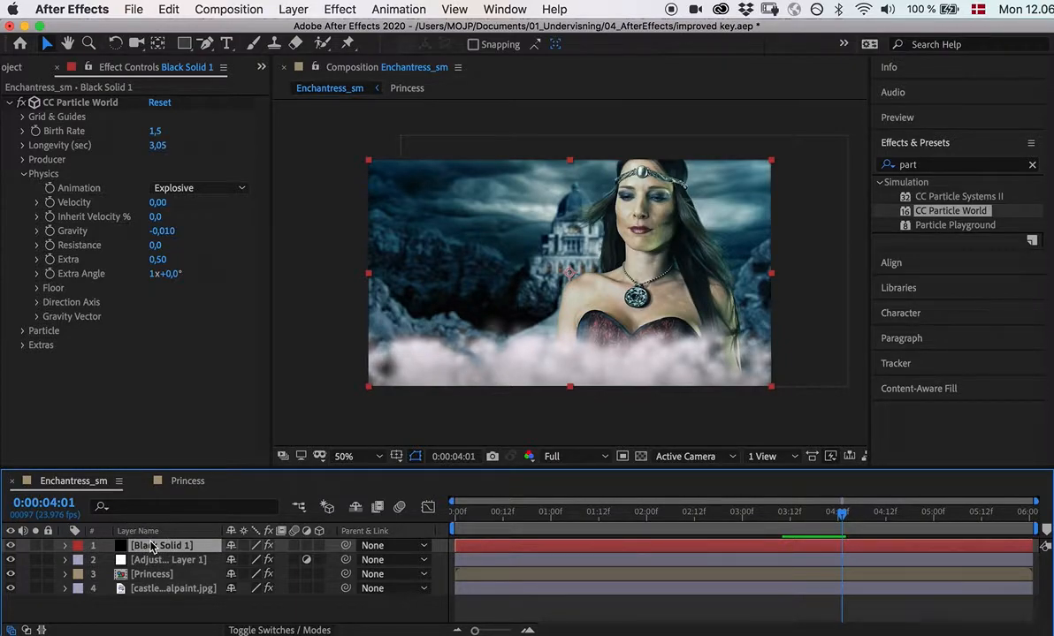
{"action": "key", "text": "Return"}
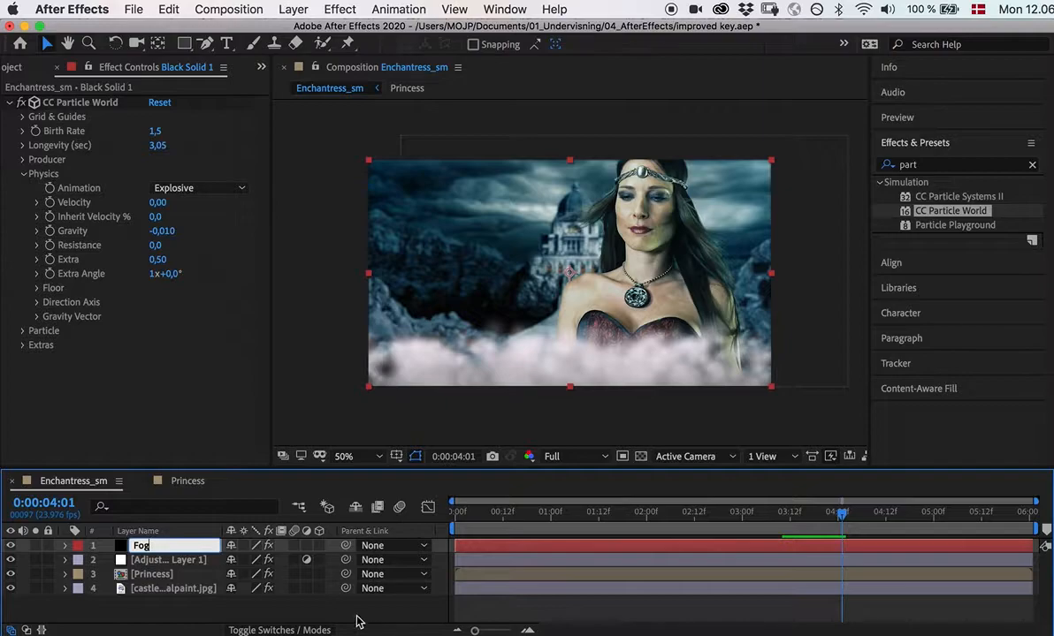
{"action": "key", "text": "Return"}
{"action": "left_click_drag", "start_coordinate": [142, 548], "coordinate": [135, 610]}
{"action": "key", "text": "space"}
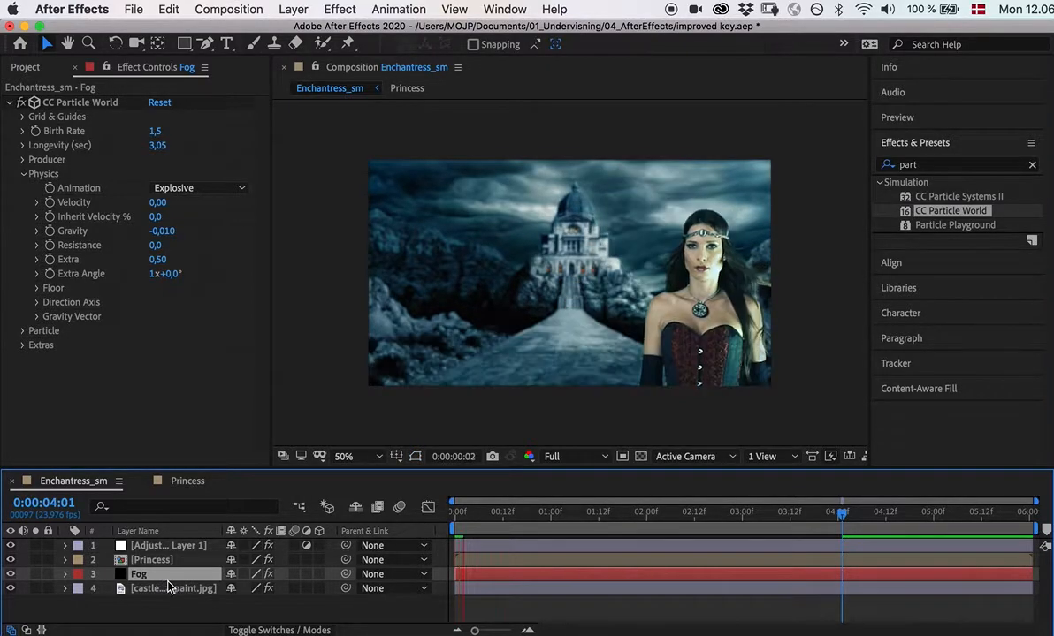
{"action": "key", "text": "space"}
Step: Lower the Fog layer's opacity to 45% and preview the fog behind the princess
{"action": "key", "text": "t"}
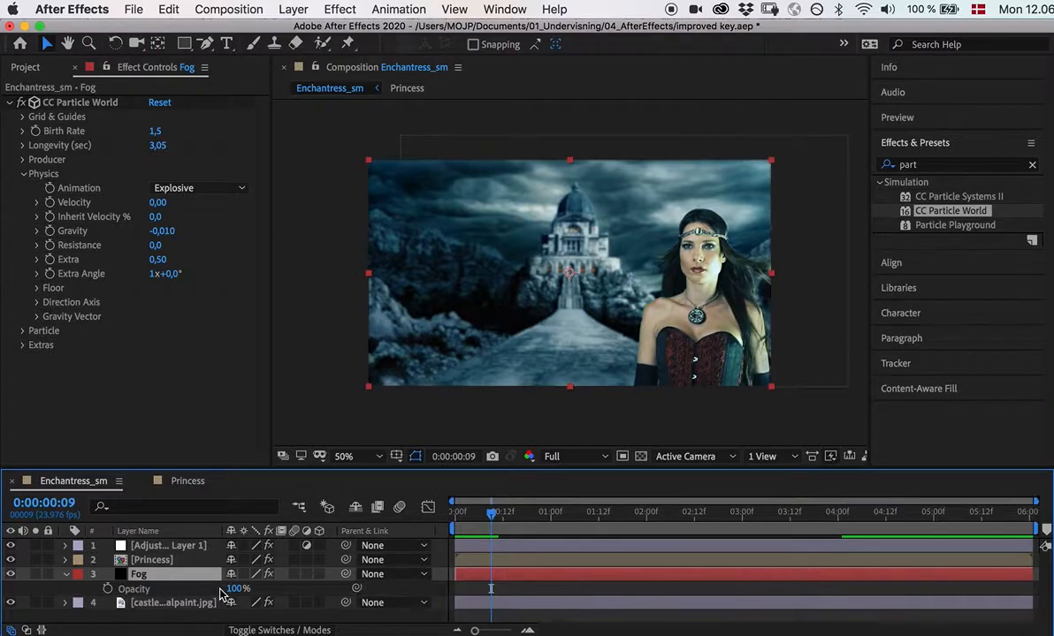
{"action": "left_click", "coordinate": [237, 590]}
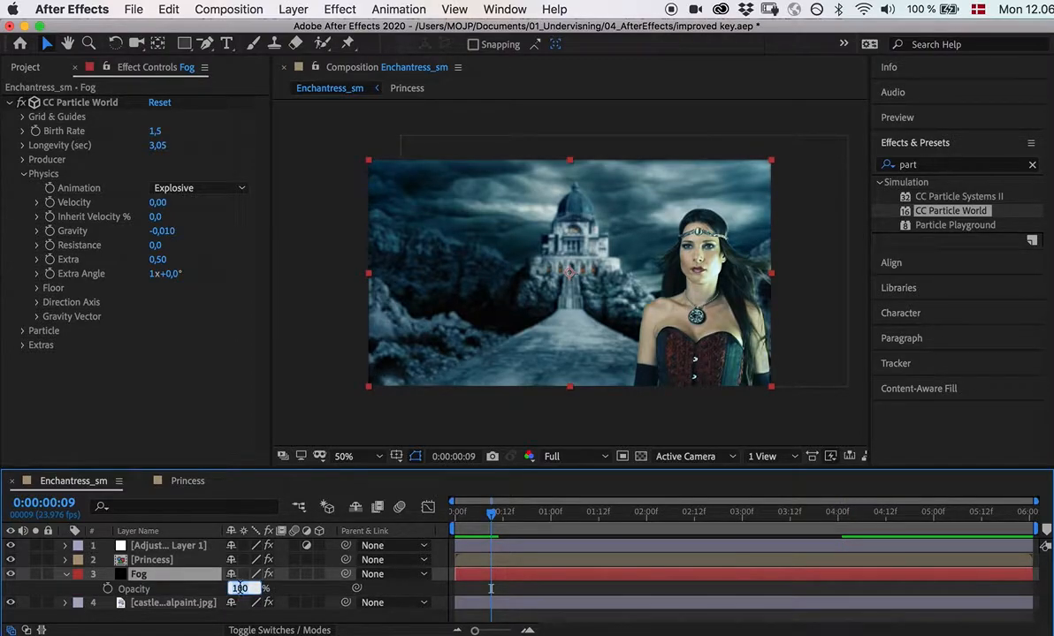
{"action": "left_click_drag", "start_coordinate": [494, 516], "coordinate": [747, 524]}
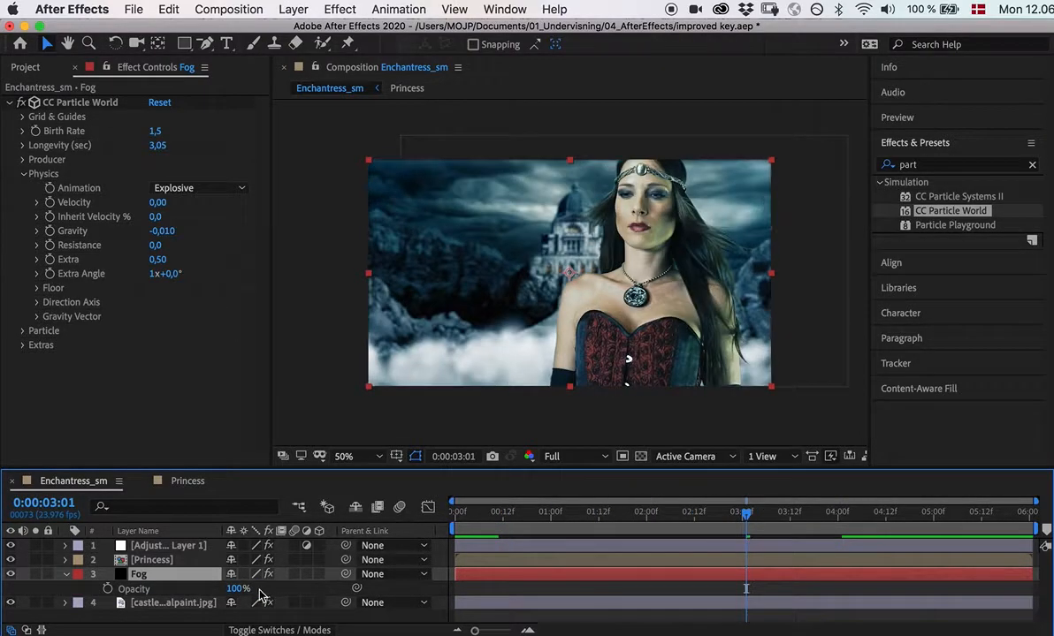
{"action": "mouse_move", "coordinate": [233, 593]}
{"action": "left_mouse_down"}
{"action": "mouse_move", "coordinate": [270, 587]}
{"action": "mouse_move", "coordinate": [229, 596]}
{"action": "left_mouse_up"}
{"action": "key", "text": "space"}
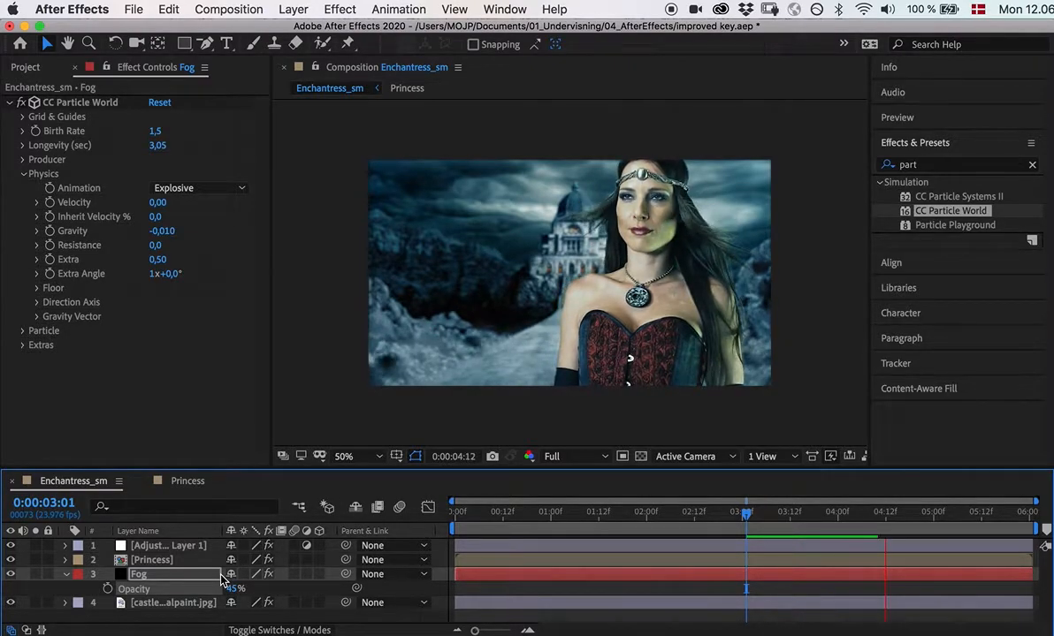
{"action": "key", "text": "space"}
{"action": "left_click_drag", "start_coordinate": [923, 522], "coordinate": [654, 533]}
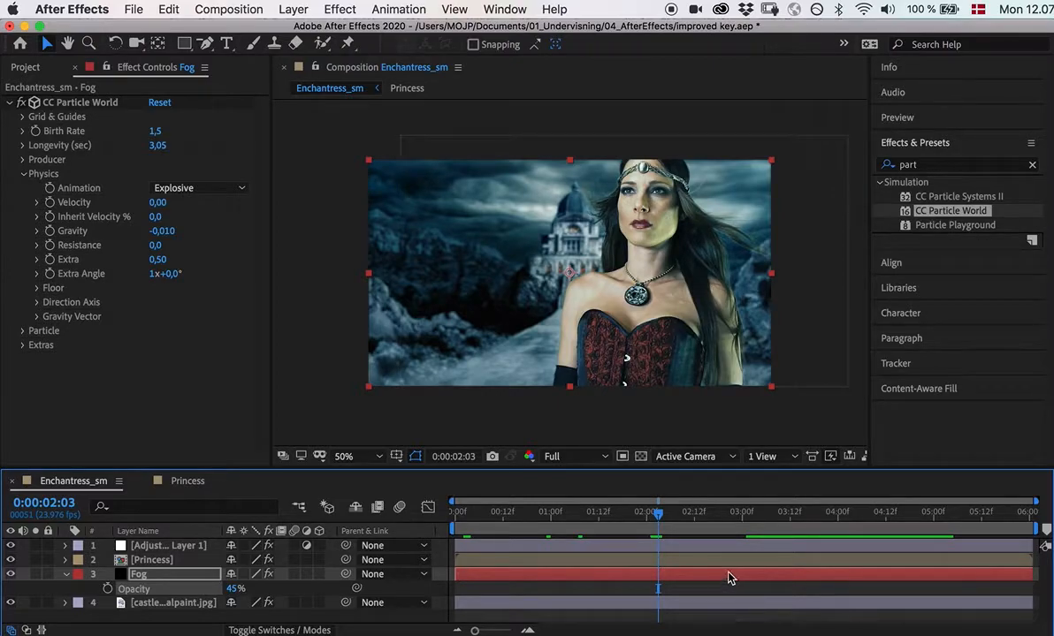
Step: Slide the Fog layer earlier in time so it ends just after 3 seconds and the fog is already present at the first frame
{"action": "left_click_drag", "start_coordinate": [724, 579], "coordinate": [583, 580]}
{"action": "left_click_drag", "start_coordinate": [610, 513], "coordinate": [458, 514]}
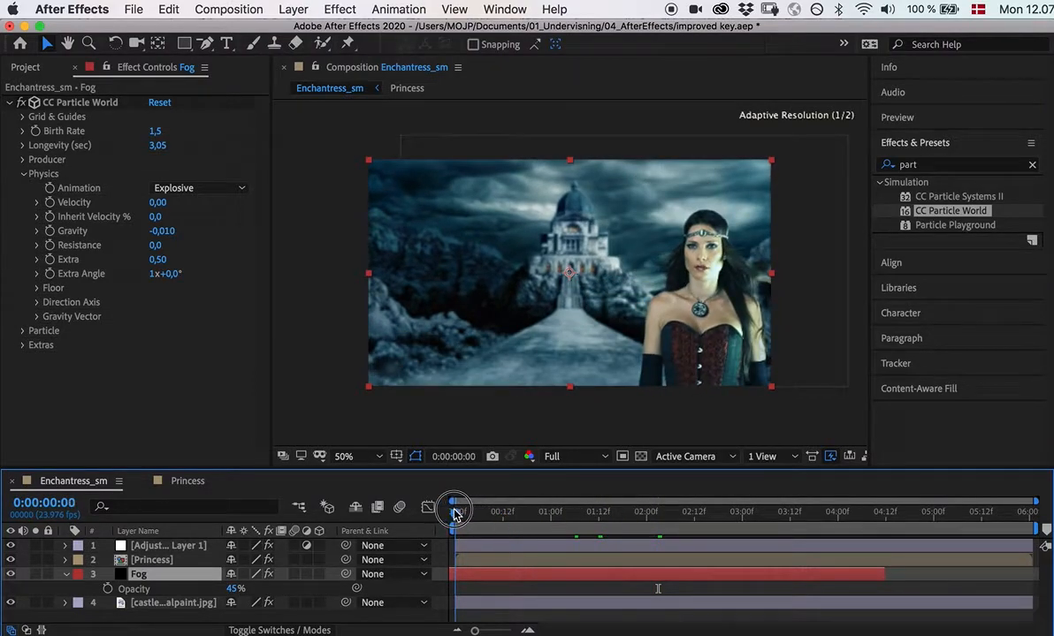
{"action": "left_click_drag", "start_coordinate": [671, 579], "coordinate": [552, 579]}
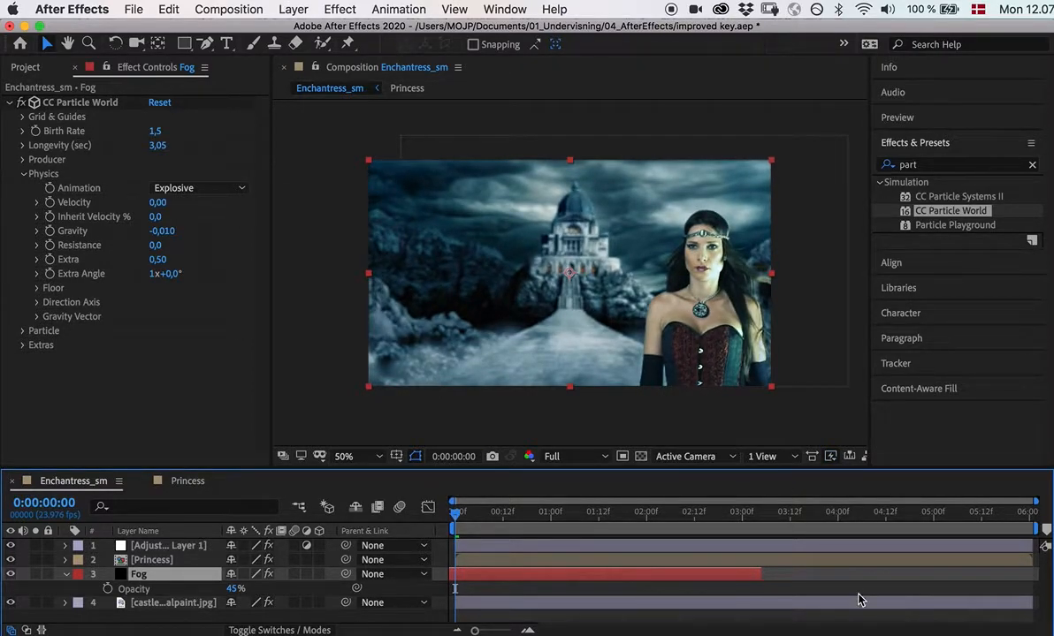
Step: Extend the Fog layer's out point to the end of the composition and preview from the start
{"action": "left_click_drag", "start_coordinate": [453, 519], "coordinate": [696, 538]}
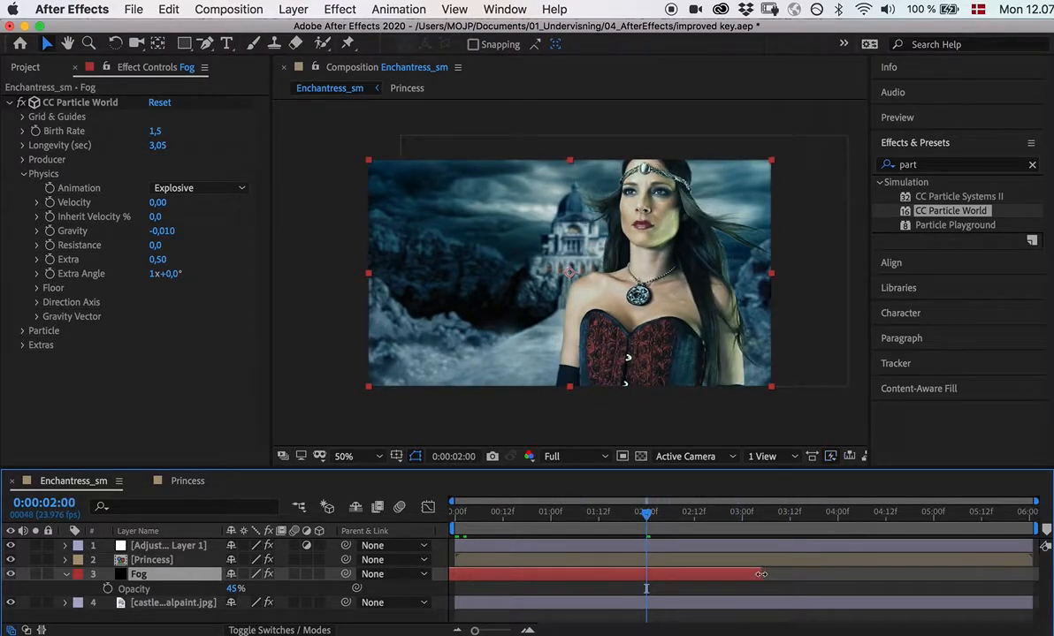
{"action": "left_click_drag", "start_coordinate": [786, 575], "coordinate": [1047, 589]}
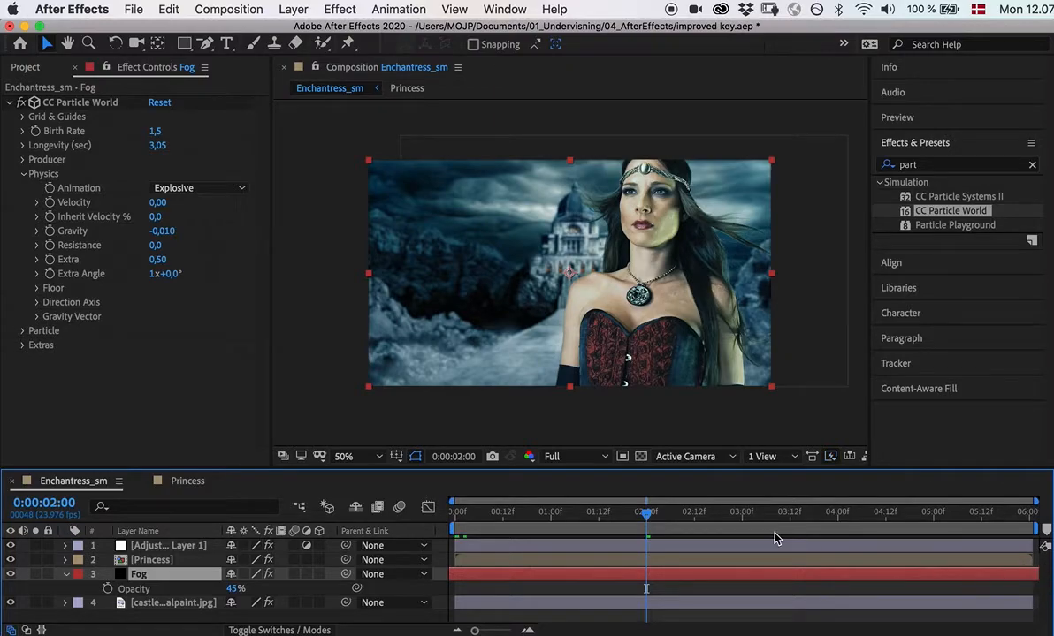
{"action": "left_click_drag", "start_coordinate": [651, 518], "coordinate": [440, 539]}
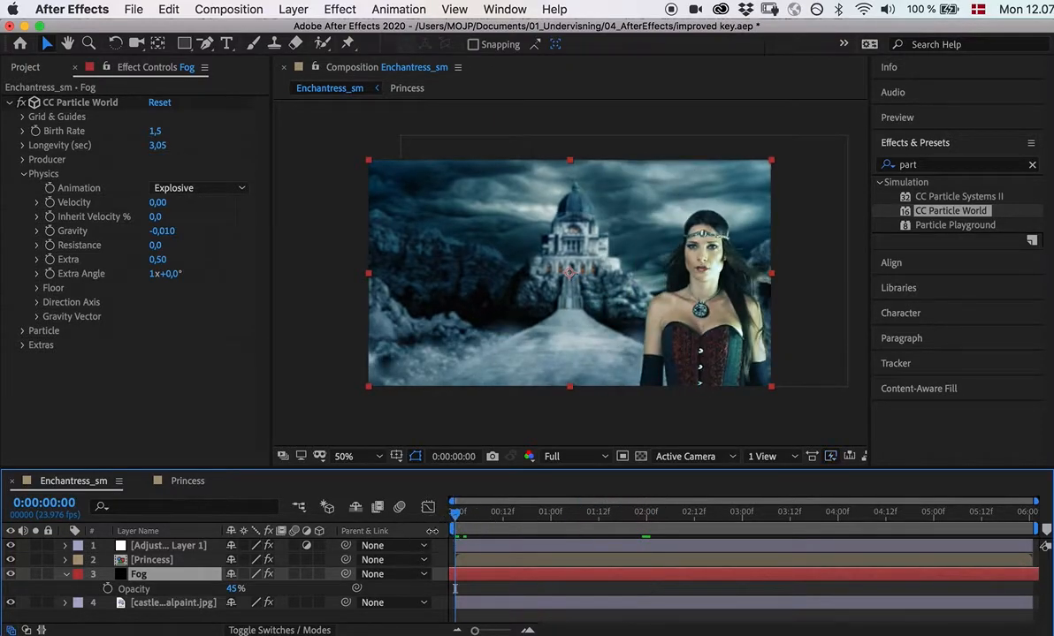
{"action": "key", "text": "space"}
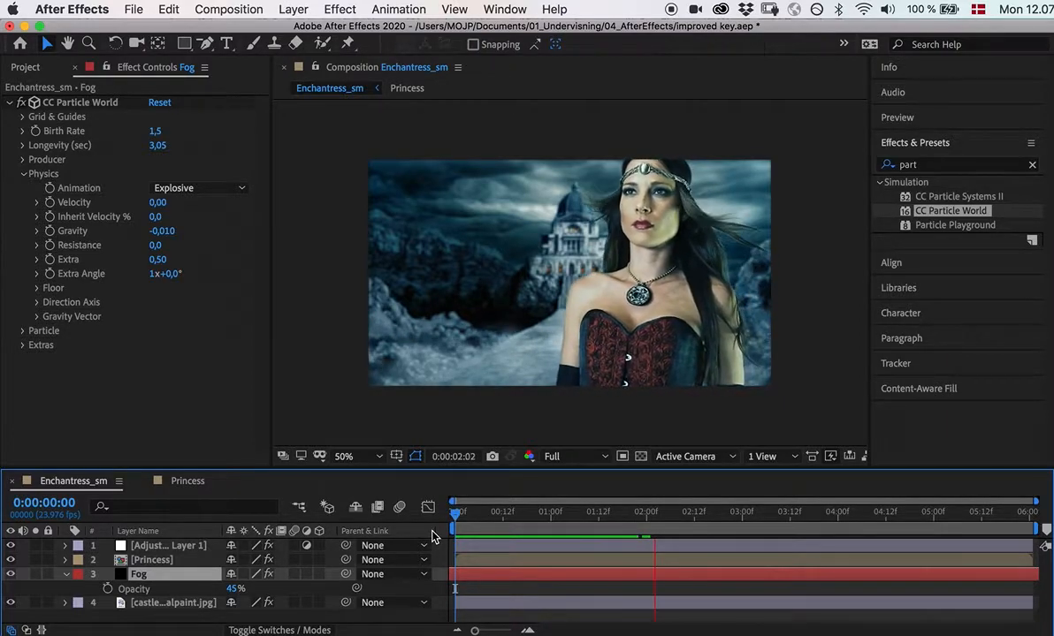
{"action": "key", "text": "space"}
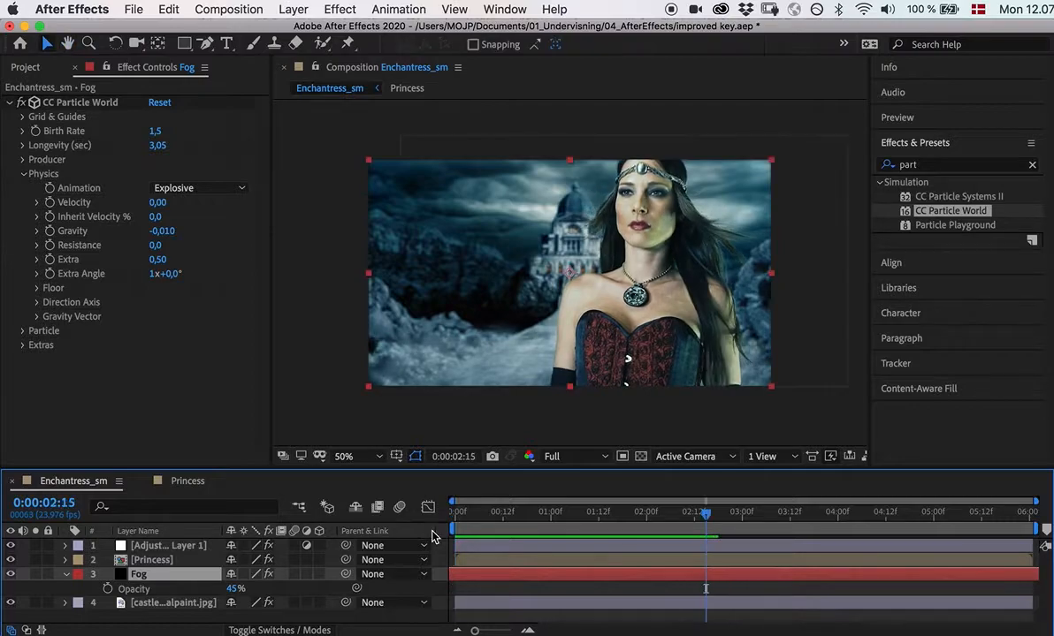
{"action": "left_click_drag", "start_coordinate": [705, 517], "coordinate": [439, 536]}
{"action": "key", "text": "space"}
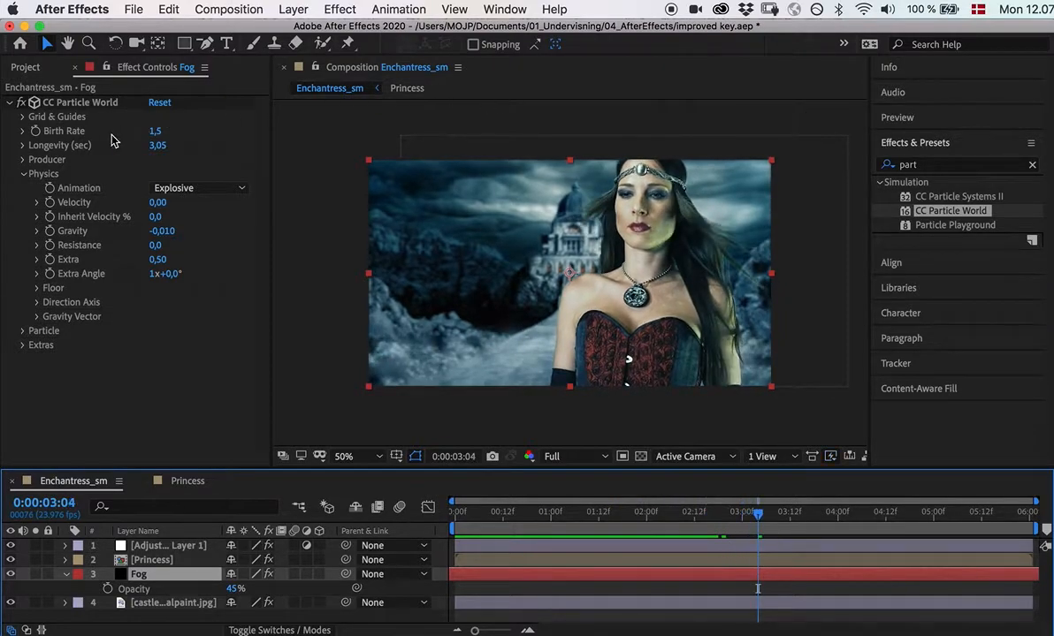
Step: Try a brownish orange death color, 8E5400, for the fog particles and preview it
{"action": "left_click", "coordinate": [22, 174]}
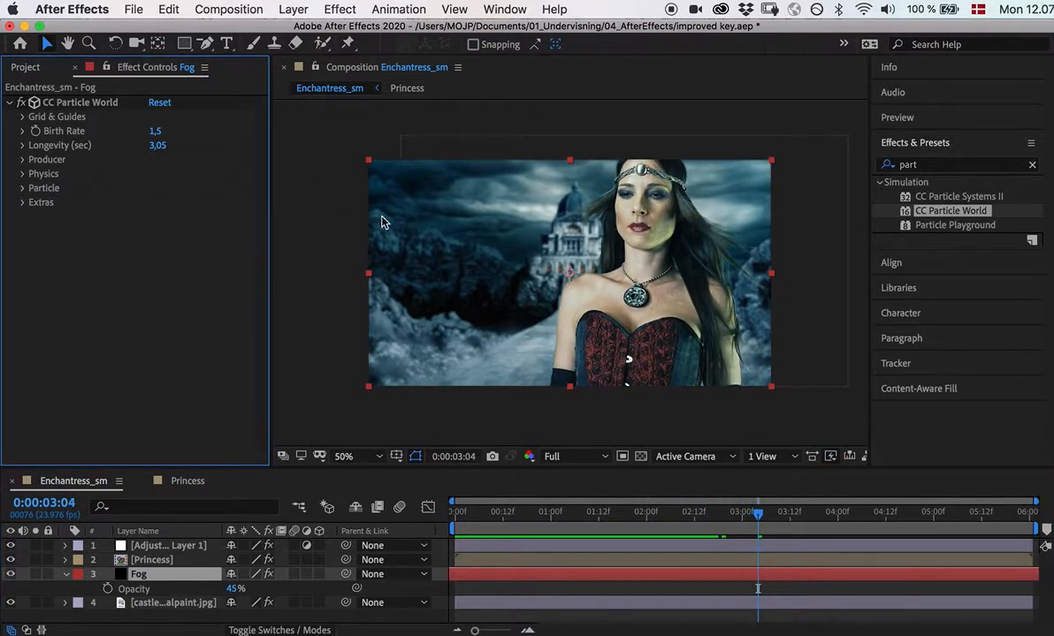
{"action": "left_click", "coordinate": [22, 188]}
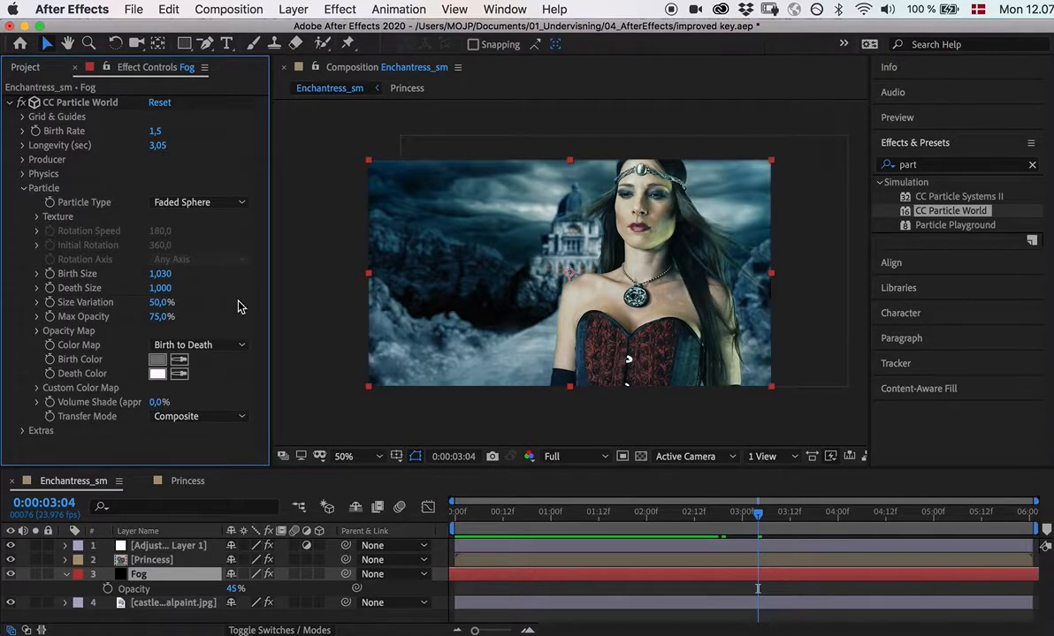
{"action": "left_click", "coordinate": [157, 374]}
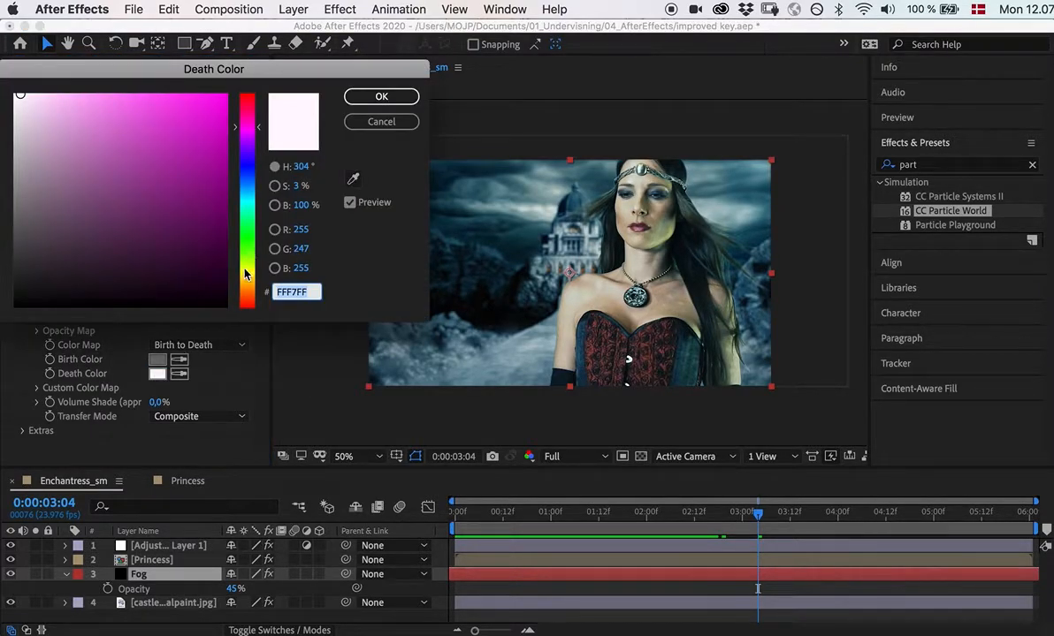
{"action": "left_click_drag", "start_coordinate": [250, 287], "coordinate": [246, 276]}
{"action": "mouse_move", "coordinate": [217, 101]}
{"action": "left_mouse_down"}
{"action": "mouse_move", "coordinate": [208, 269]}
{"action": "mouse_move", "coordinate": [223, 249]}
{"action": "mouse_move", "coordinate": [247, 298]}
{"action": "mouse_move", "coordinate": [247, 288]}
{"action": "left_mouse_up"}
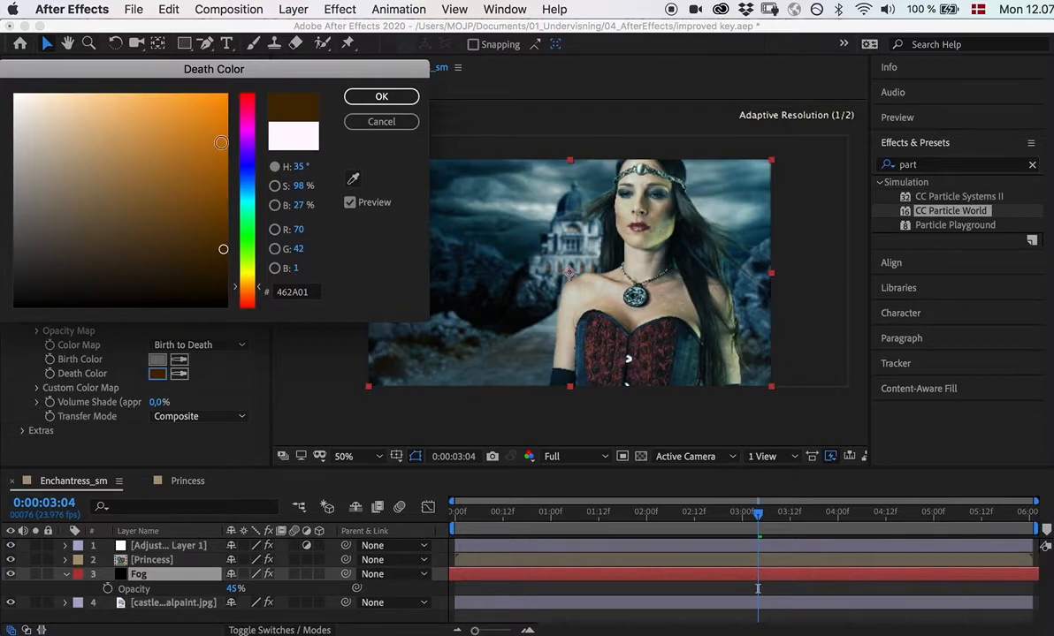
{"action": "mouse_move", "coordinate": [217, 203]}
{"action": "left_mouse_down"}
{"action": "mouse_move", "coordinate": [223, 105]}
{"action": "mouse_move", "coordinate": [227, 188]}
{"action": "left_mouse_up"}
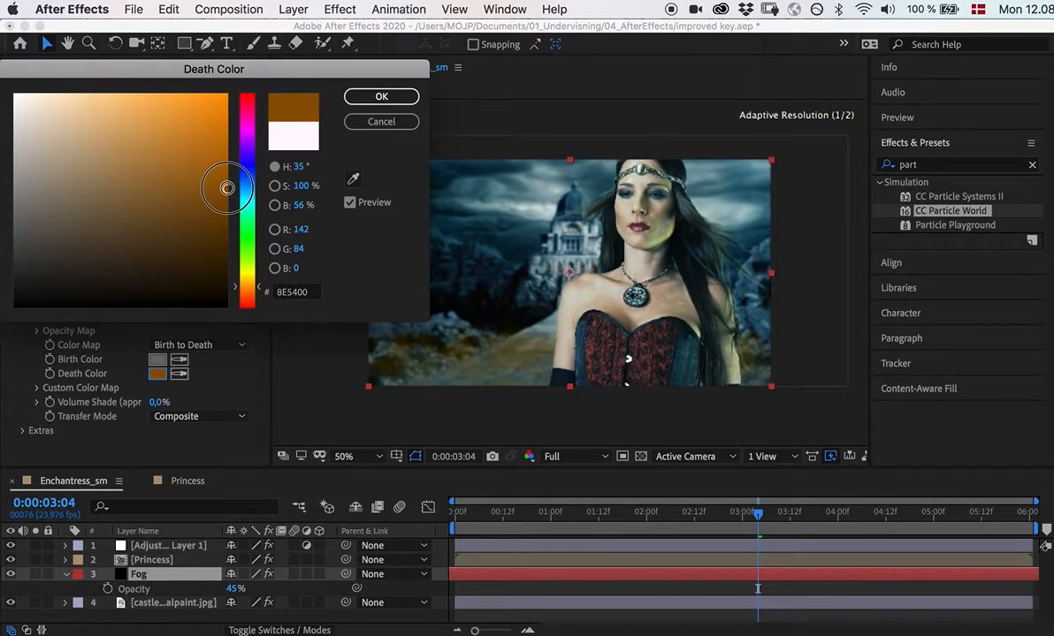
{"action": "left_click", "coordinate": [387, 101]}
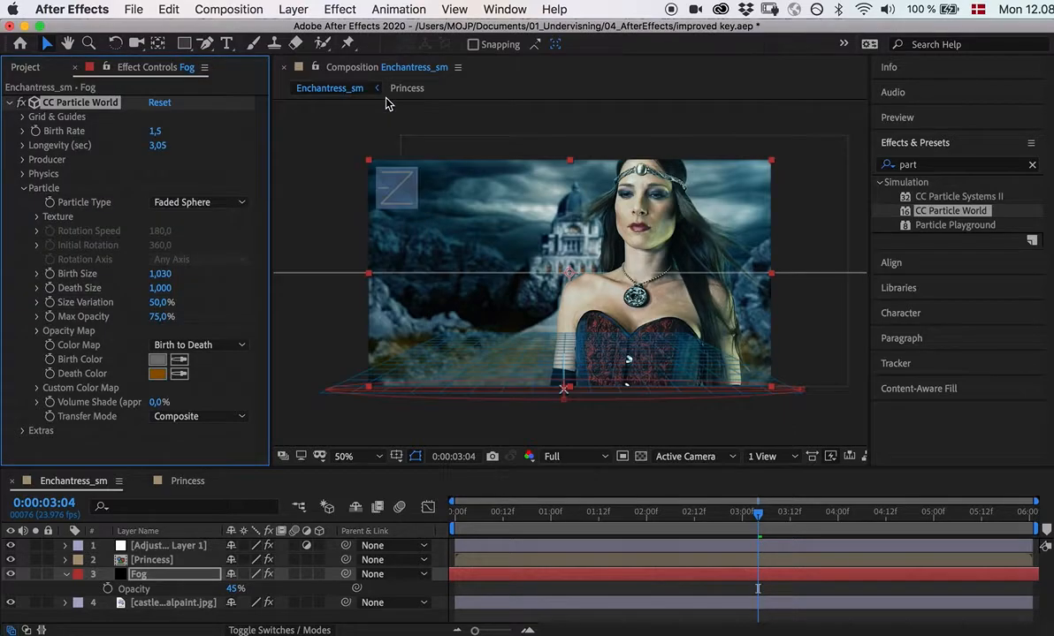
{"action": "key", "text": "space"}
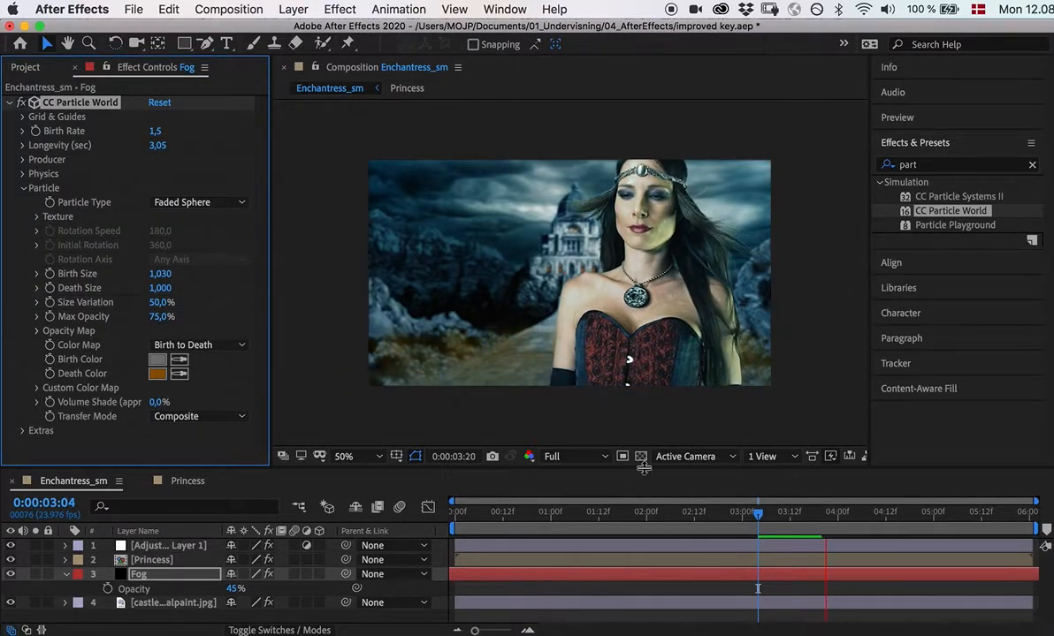
{"action": "key", "text": "space"}
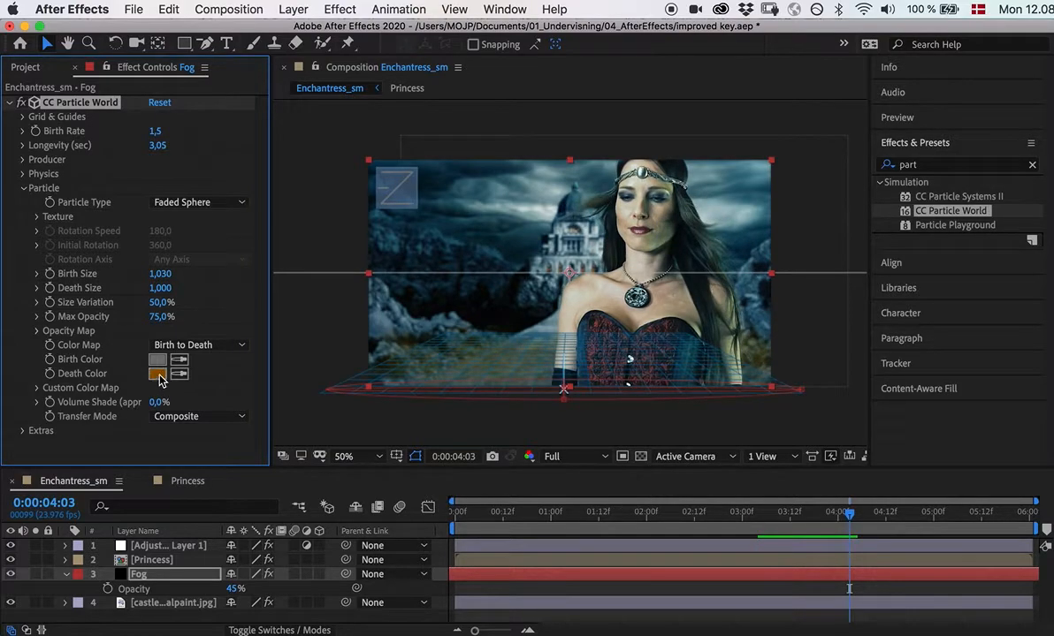
Step: Try a muted blue death color, 4A83AC, for the fog particles and preview it
{"action": "left_click", "coordinate": [158, 375]}
{"action": "left_click", "coordinate": [245, 186]}
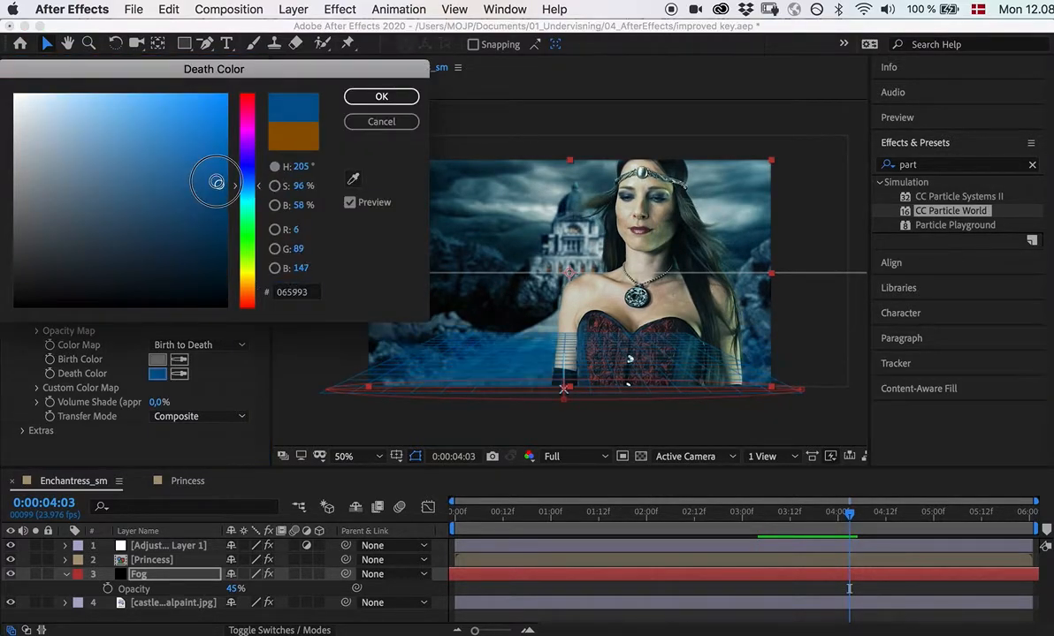
{"action": "mouse_move", "coordinate": [217, 179]}
{"action": "left_mouse_down"}
{"action": "mouse_move", "coordinate": [134, 97]}
{"action": "mouse_move", "coordinate": [136, 164]}
{"action": "left_mouse_up"}
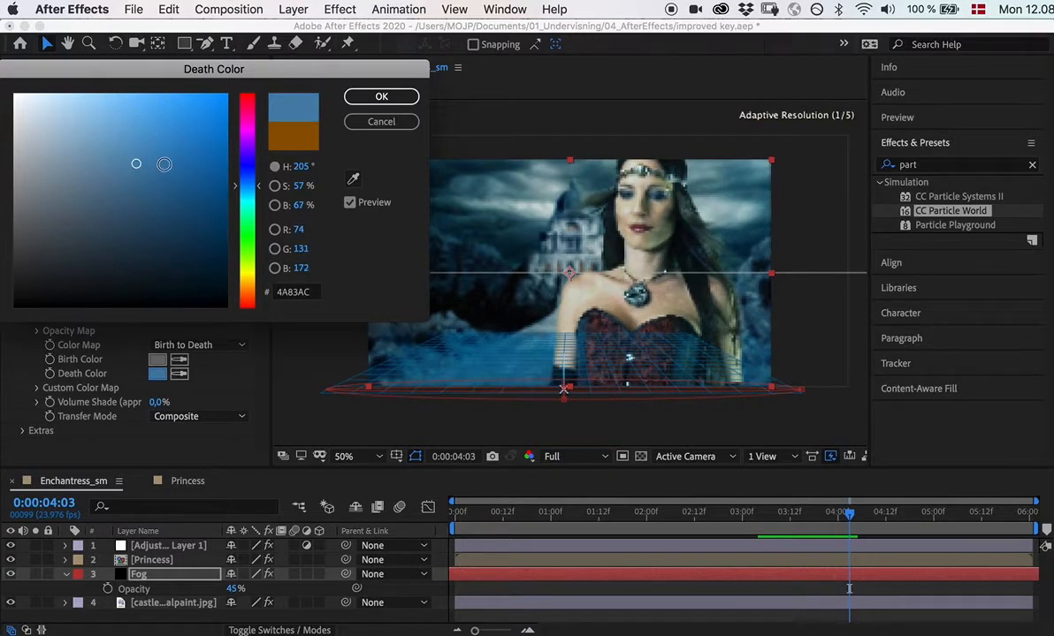
{"action": "left_click", "coordinate": [381, 98]}
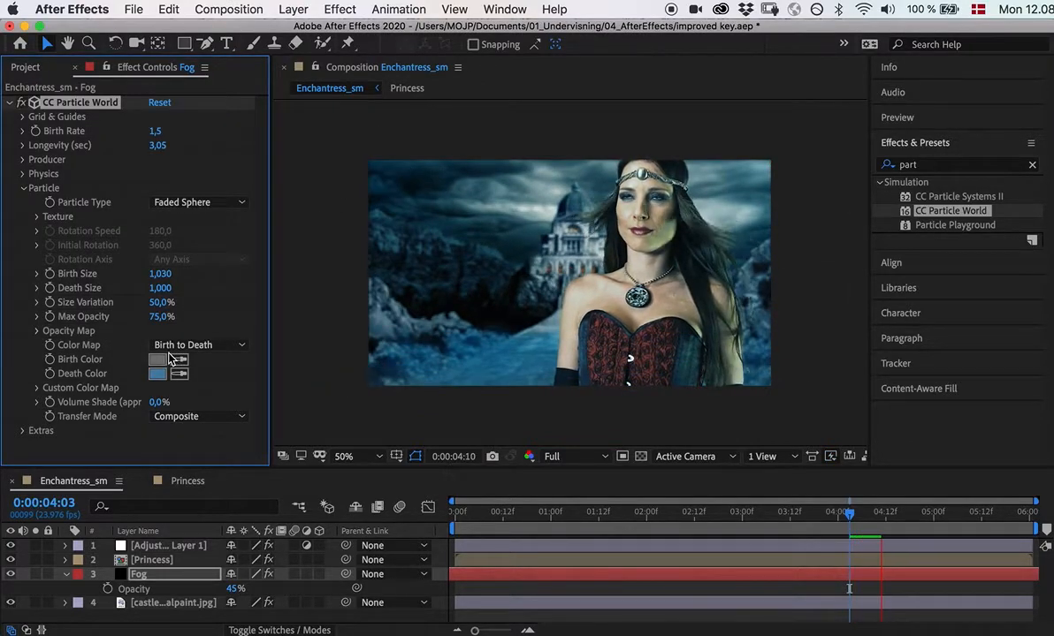
{"action": "key", "text": "space"}
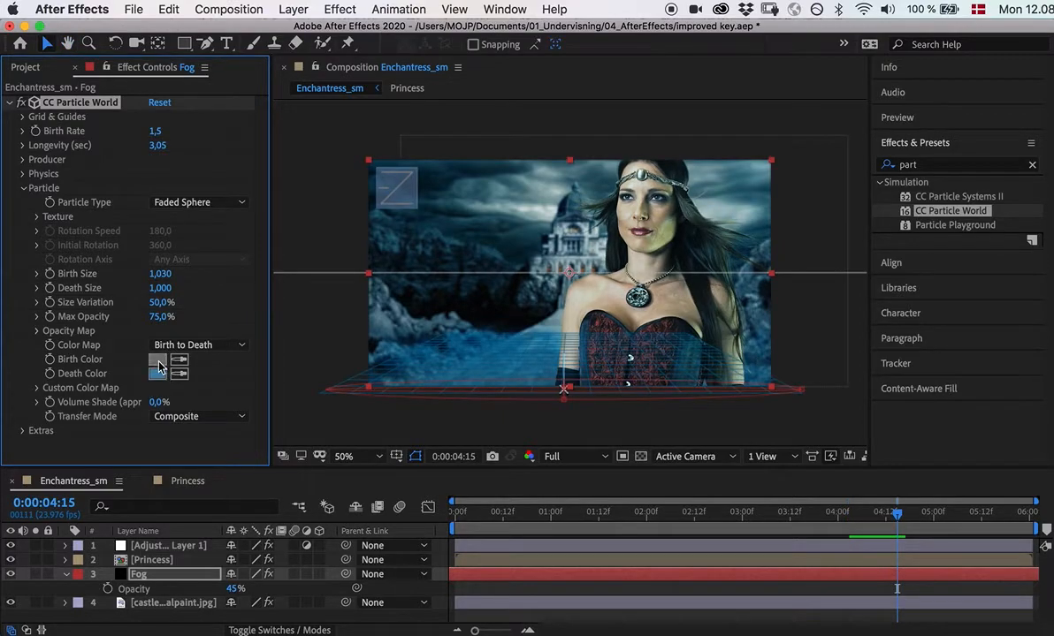
Step: Set the fog particles' death color to light gray D8D8D8, and review the animation with the layer deselected
{"action": "left_click", "coordinate": [158, 375]}
{"action": "left_click_drag", "start_coordinate": [110, 156], "coordinate": [12, 125]}
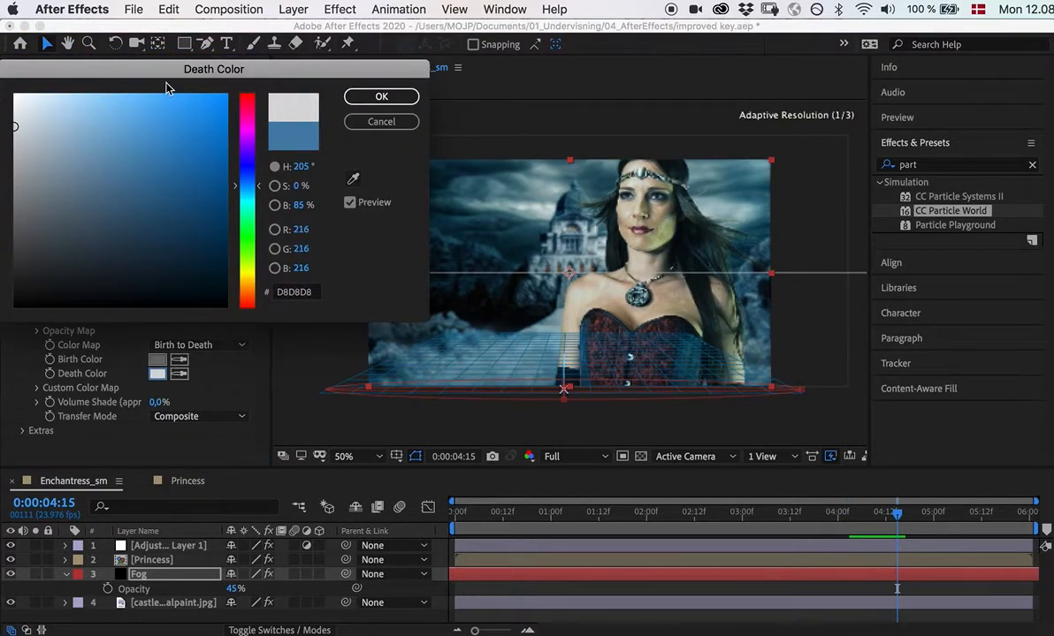
{"action": "left_click", "coordinate": [381, 95]}
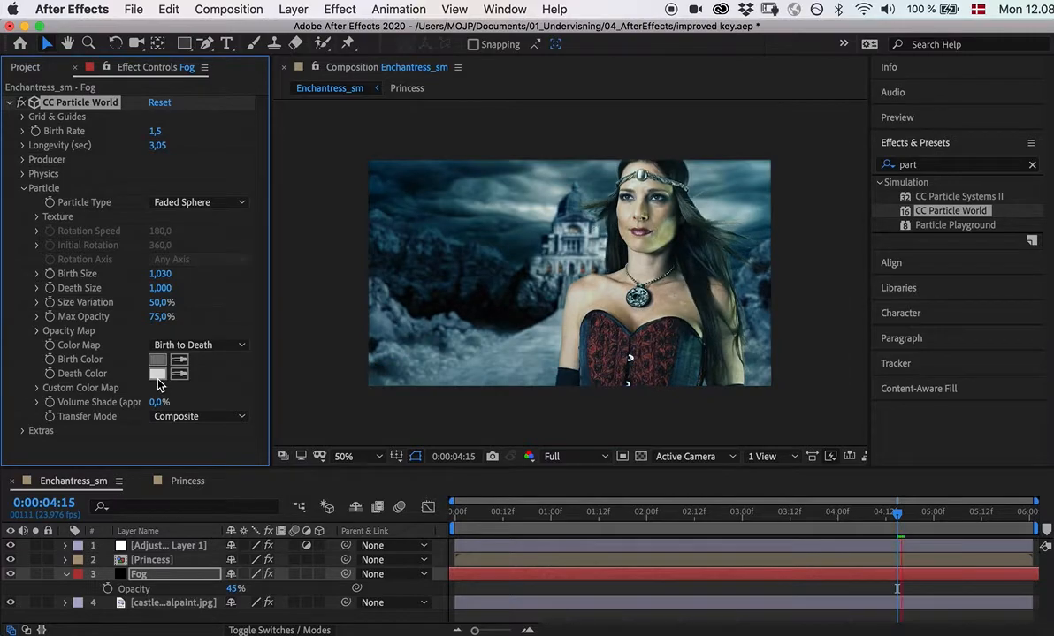
{"action": "key", "text": "space"}
{"action": "left_click_drag", "start_coordinate": [944, 528], "coordinate": [778, 538]}
{"action": "left_click", "coordinate": [417, 620]}
{"action": "left_click_drag", "start_coordinate": [829, 533], "coordinate": [726, 548]}
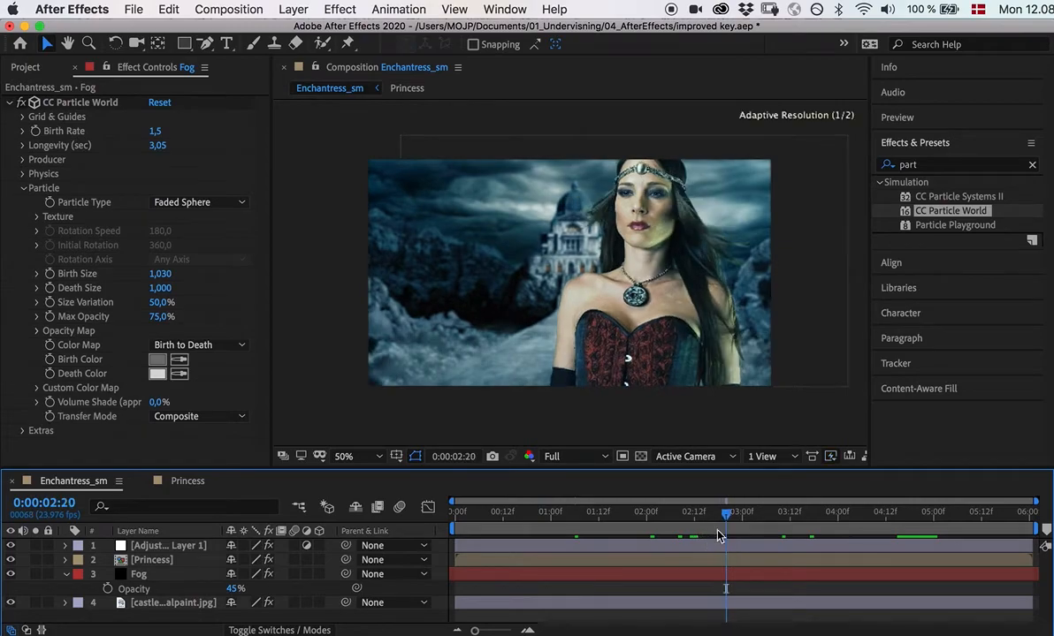